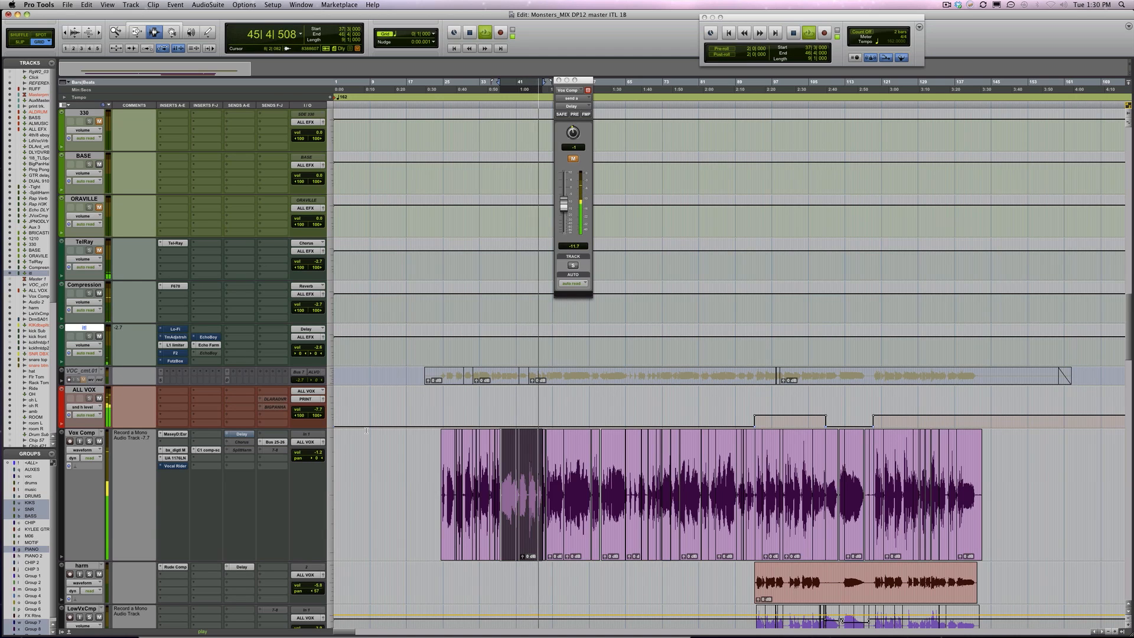
Step: Audition the selected vocal passage with Vox Comp's A 7-8 send, first with the track soloed and again in the full mix
key(space)
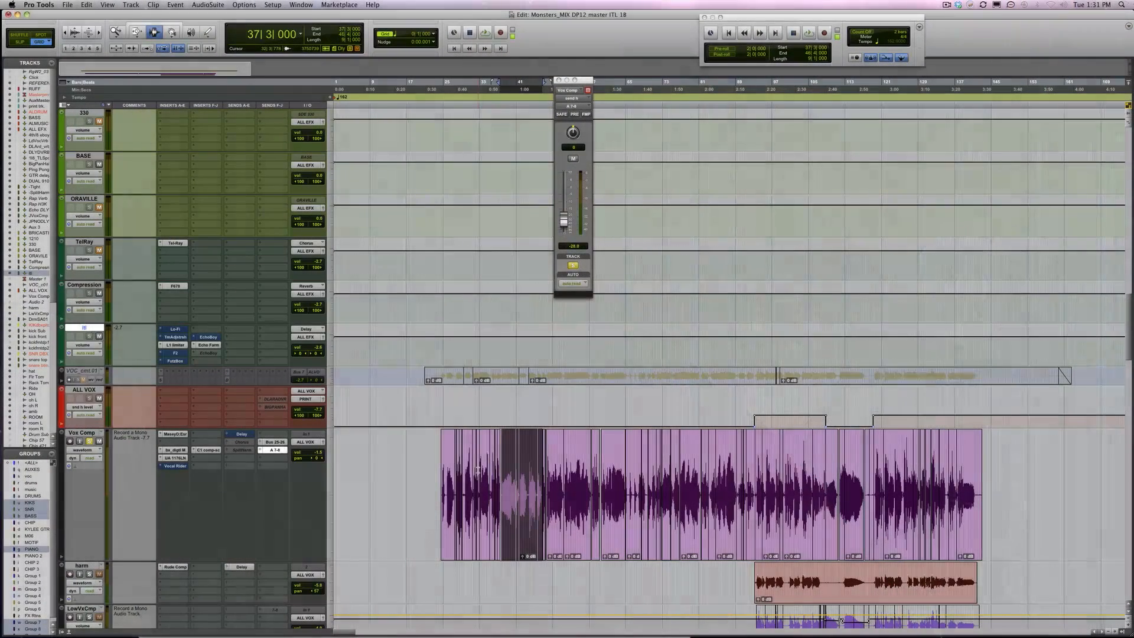
key(space)
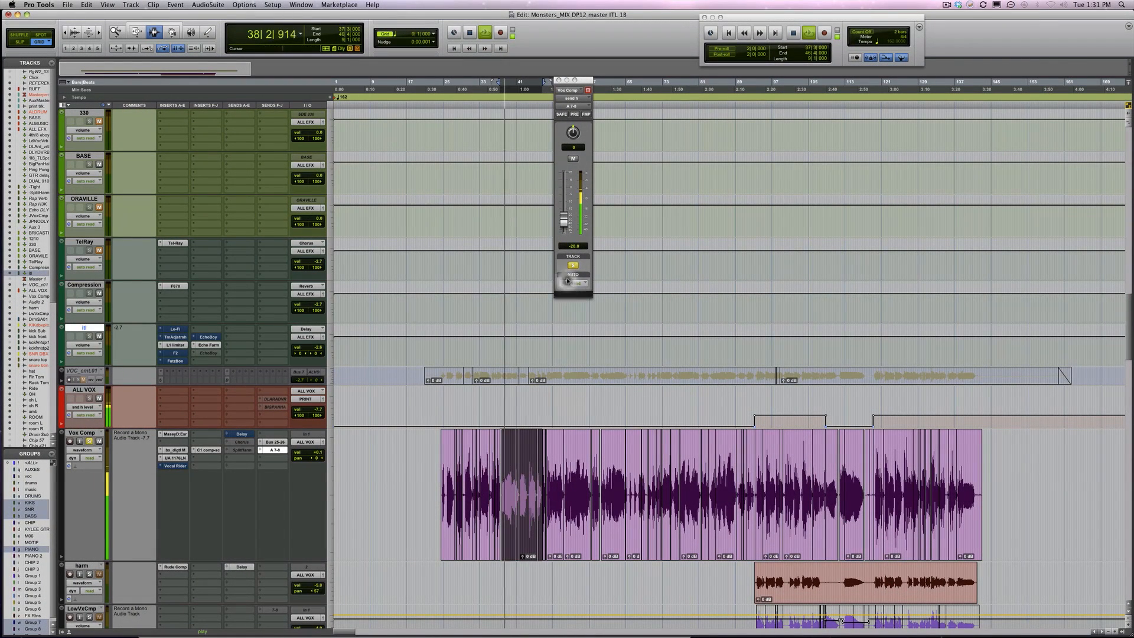
drag(564, 221, 565, 219)
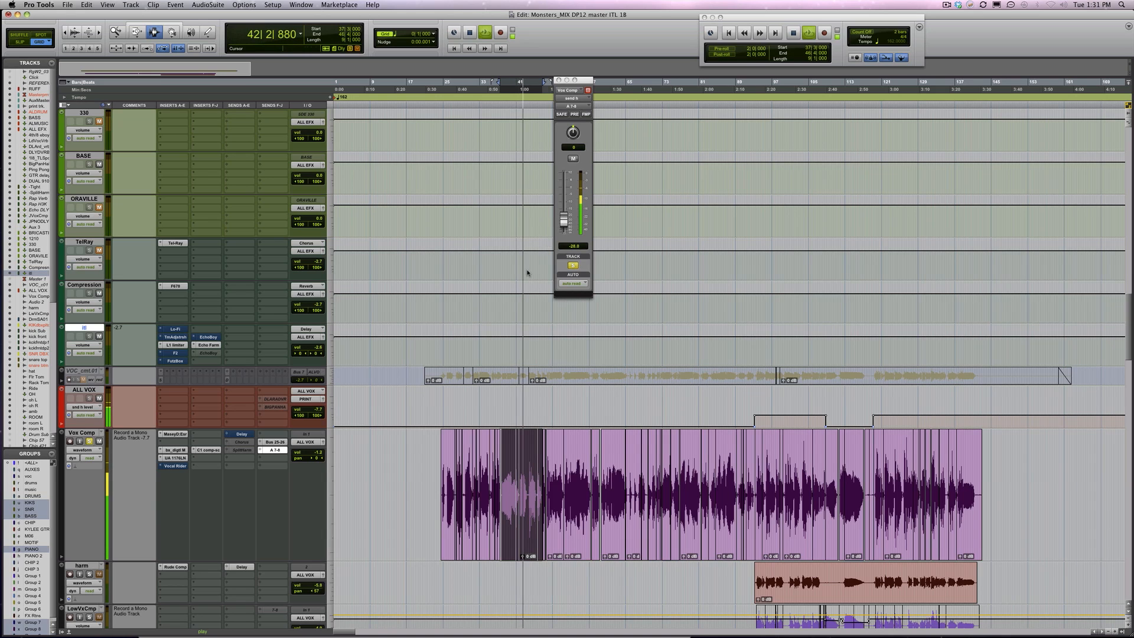
key(space)
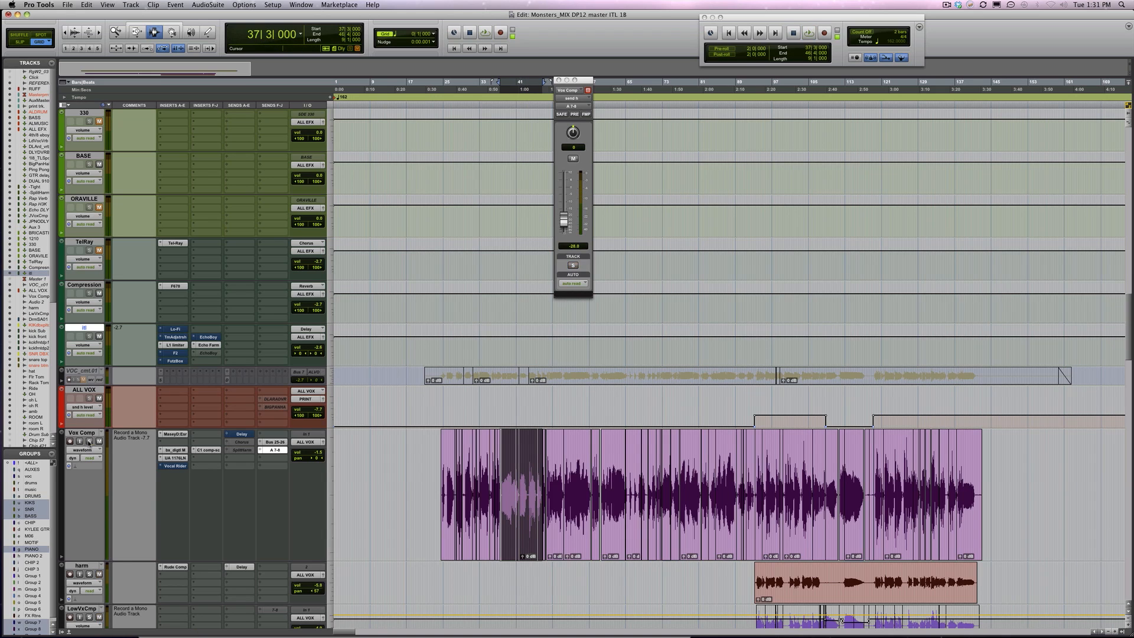
key(space)
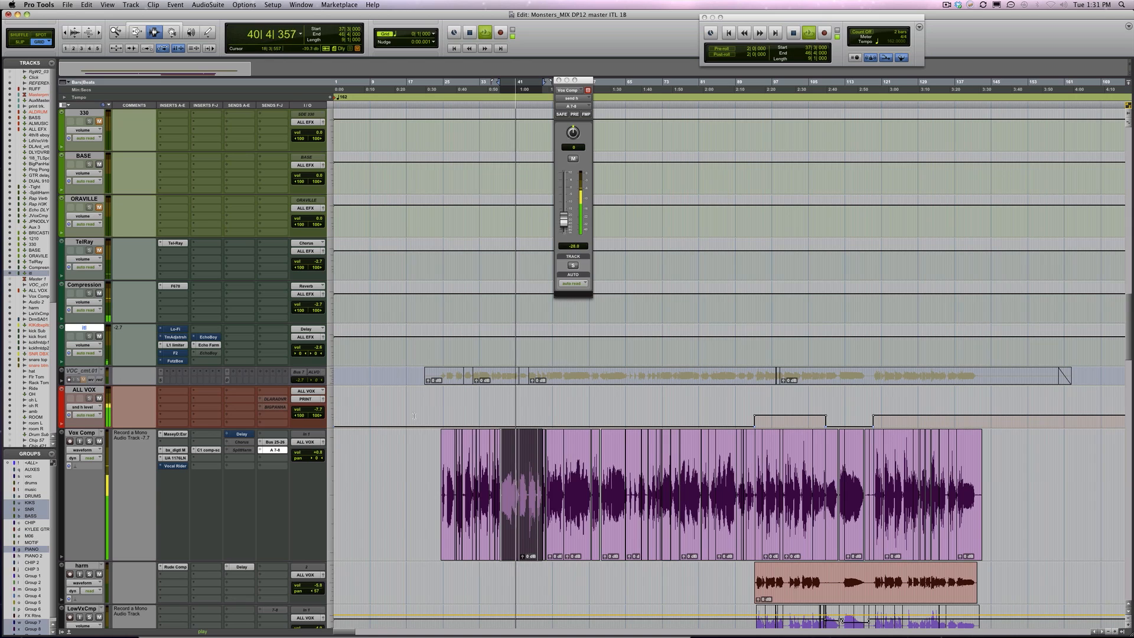
Step: Select a shorter playback passage on the Vox Comp clip, starting at 40|1|000, and stop playback
click(511, 482)
drag(511, 482, 547, 486)
key(space)
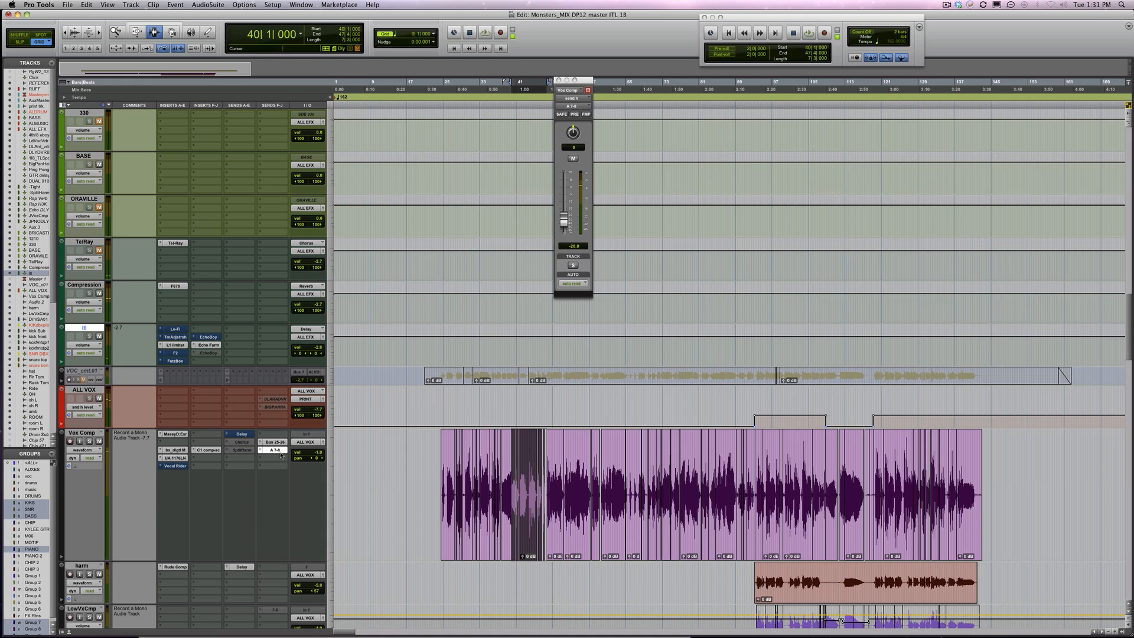
Step: Mute Vox Comp's A 7-8 send, solo the track and unmute its Delay send during playback
ctrl+super+click(276, 451)
click(239, 435)
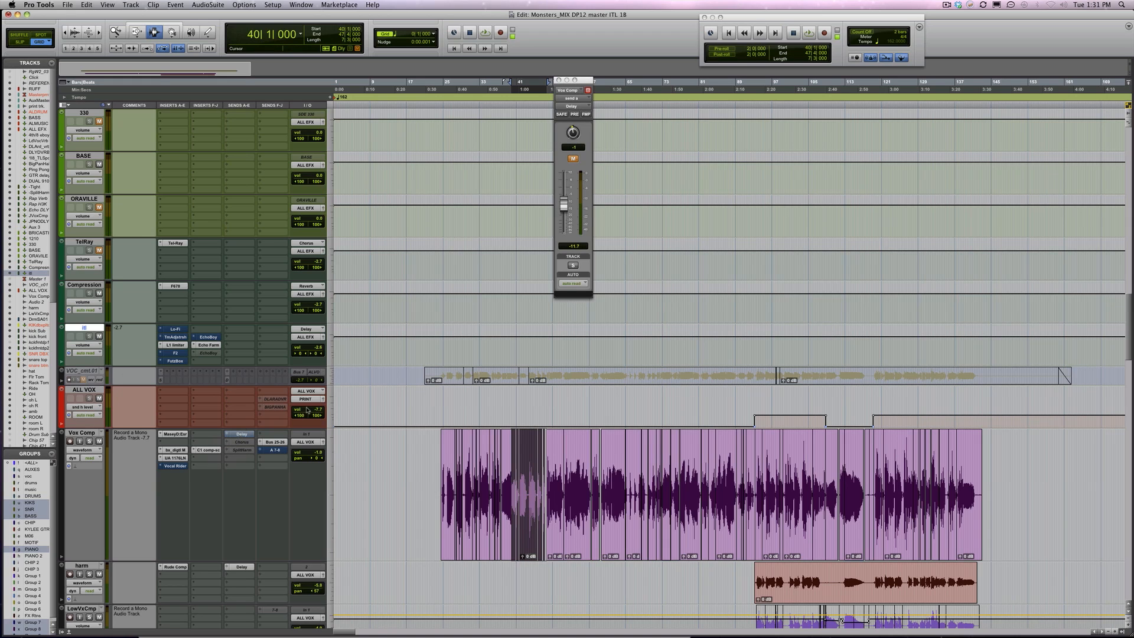
key(space)
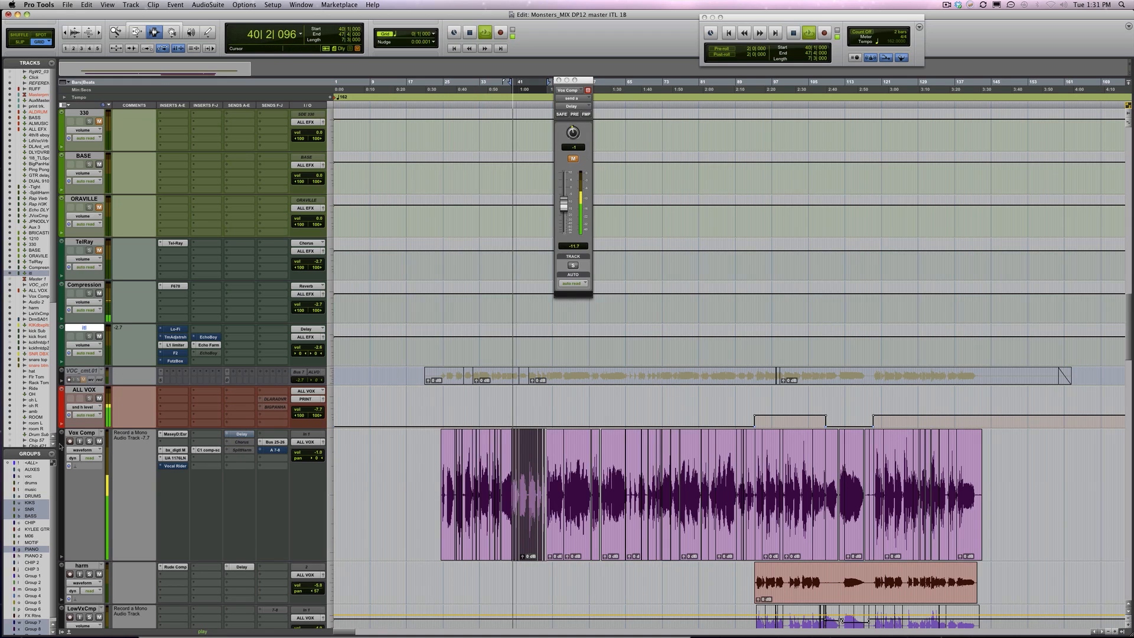
click(89, 441)
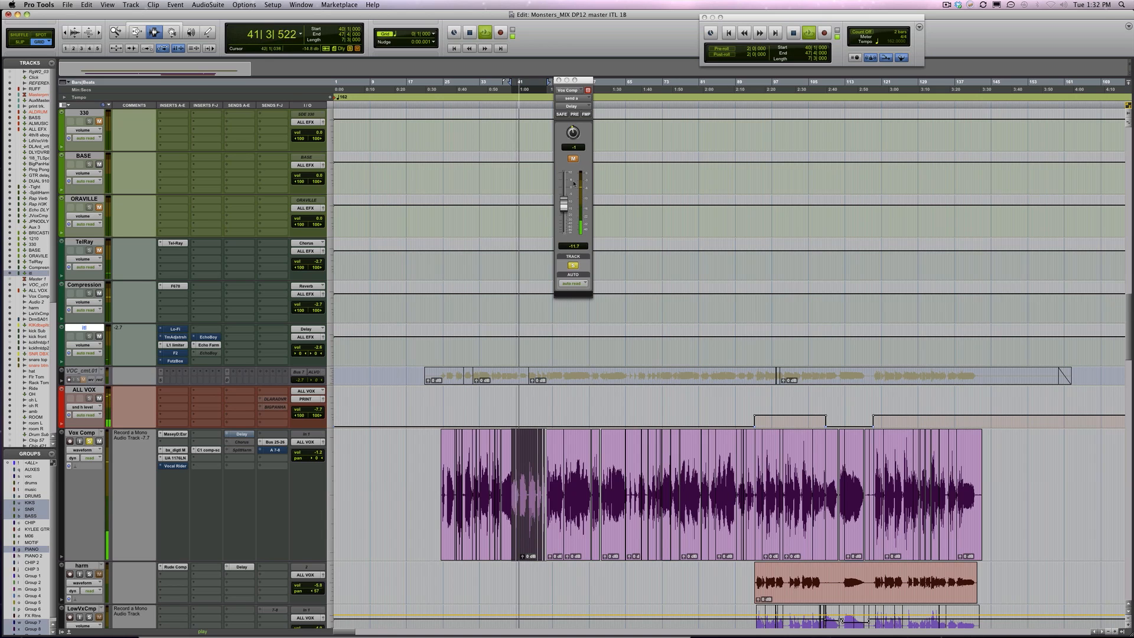
click(573, 158)
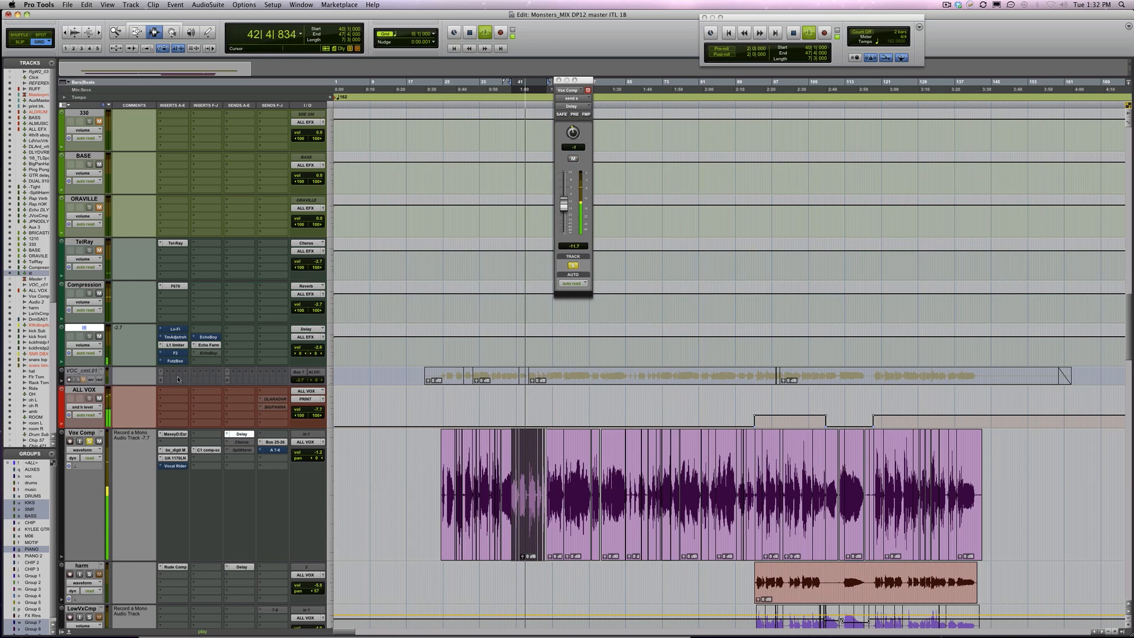
Step: Open the Echo Farm insert on the delay return track and audition the echo with Vox Comp soloed
click(208, 345)
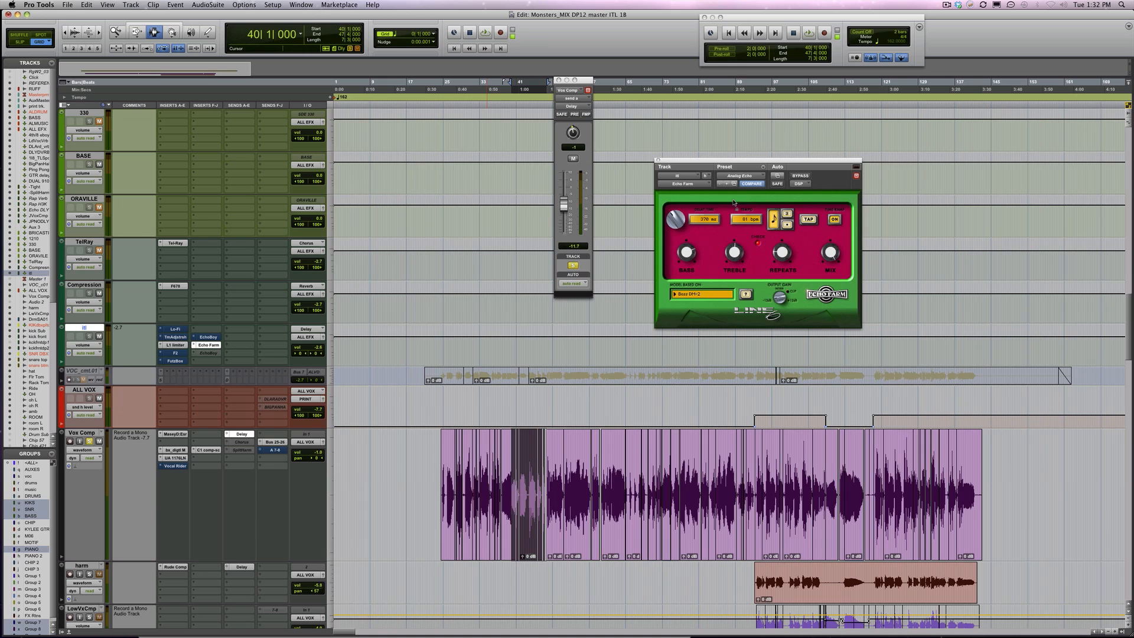
key(space)
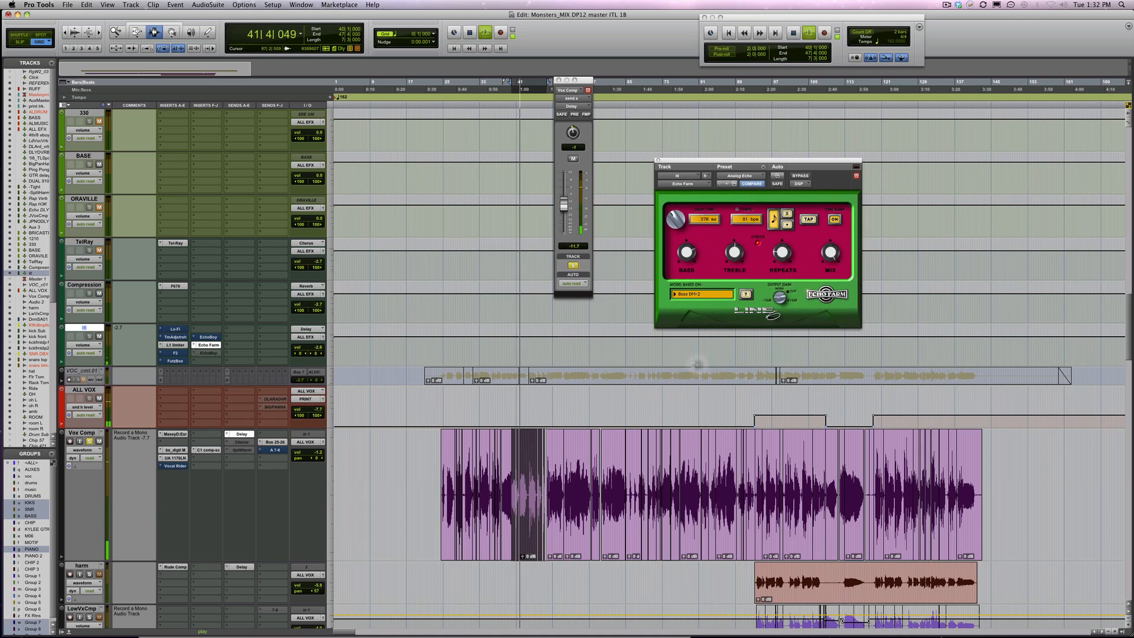
key(space)
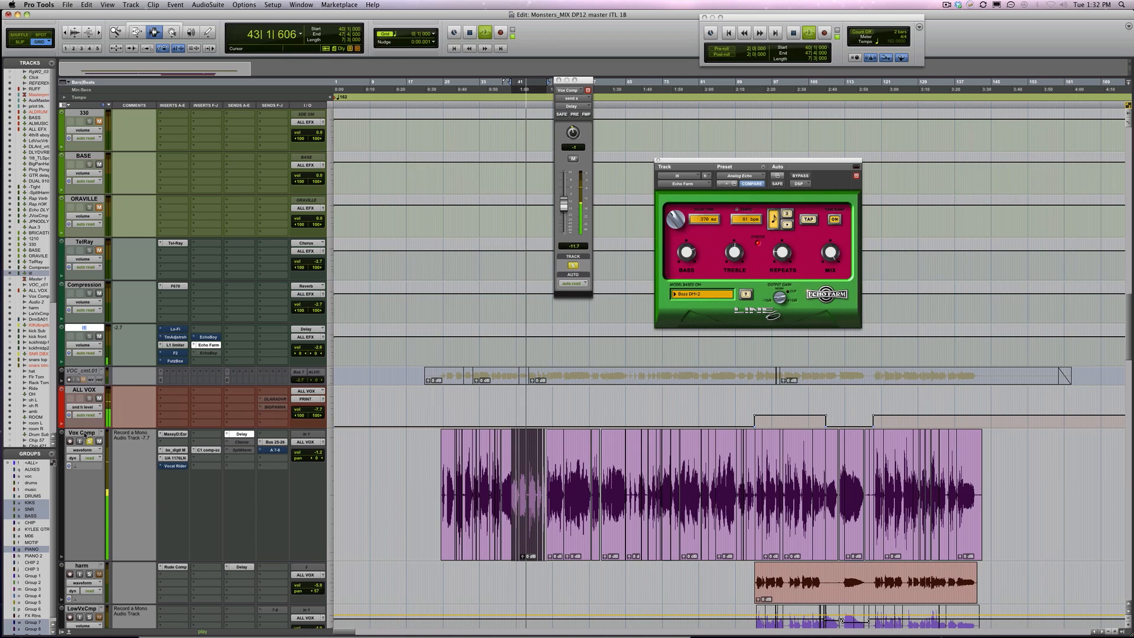
Step: Switch the Vox Comp Delay send to pre-fader and raise the delay return's volume while auditioning the passage
key(space)
key(space)
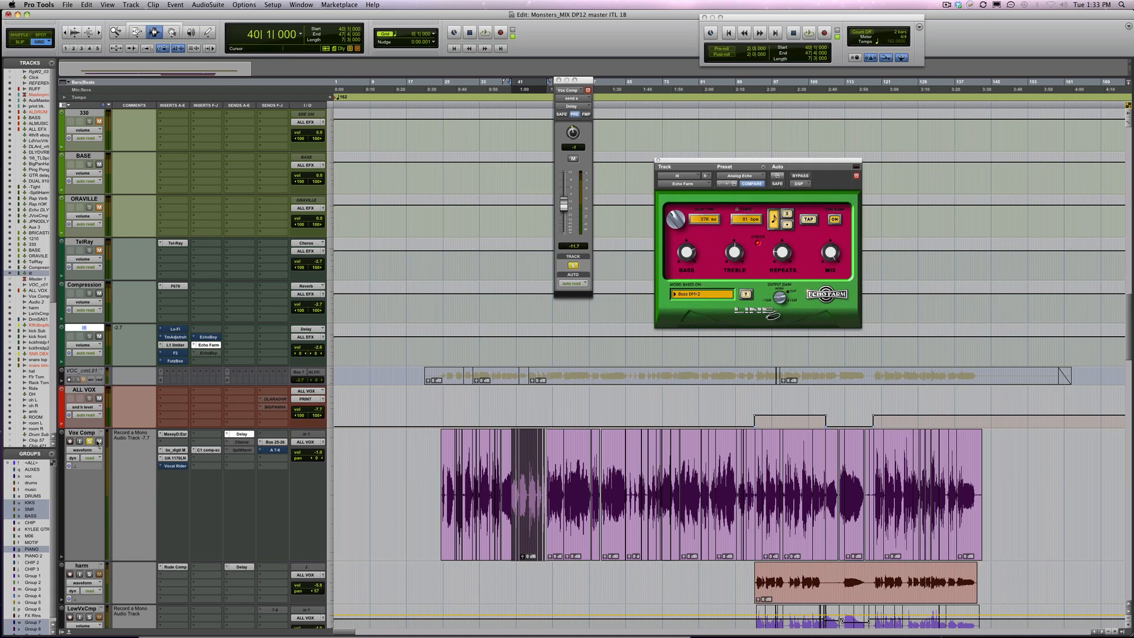
key(space)
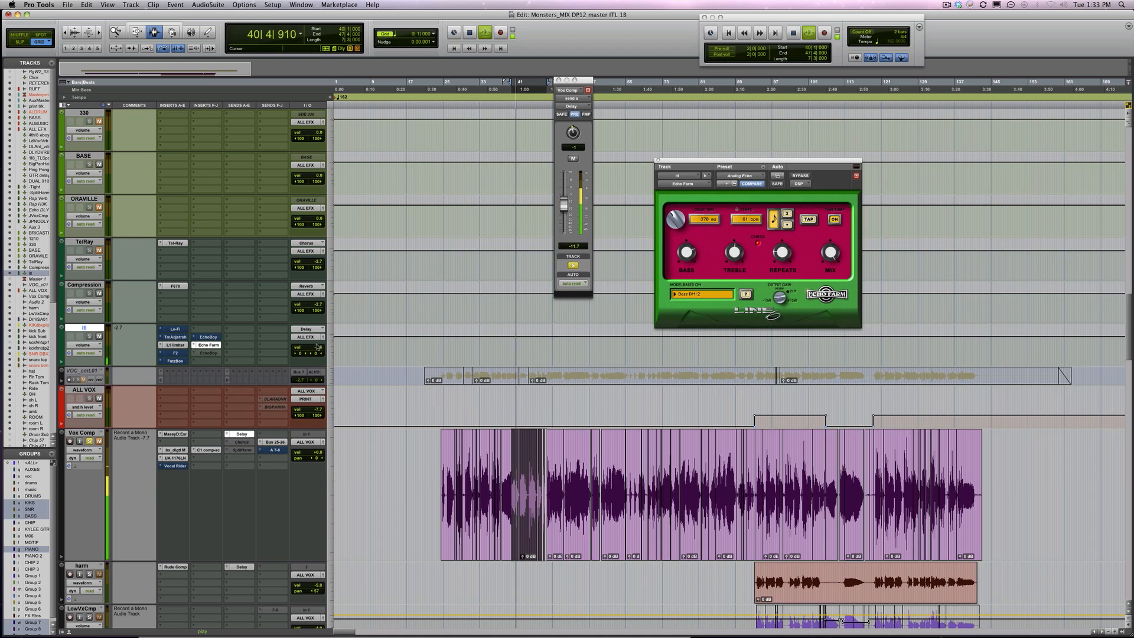
click(316, 347)
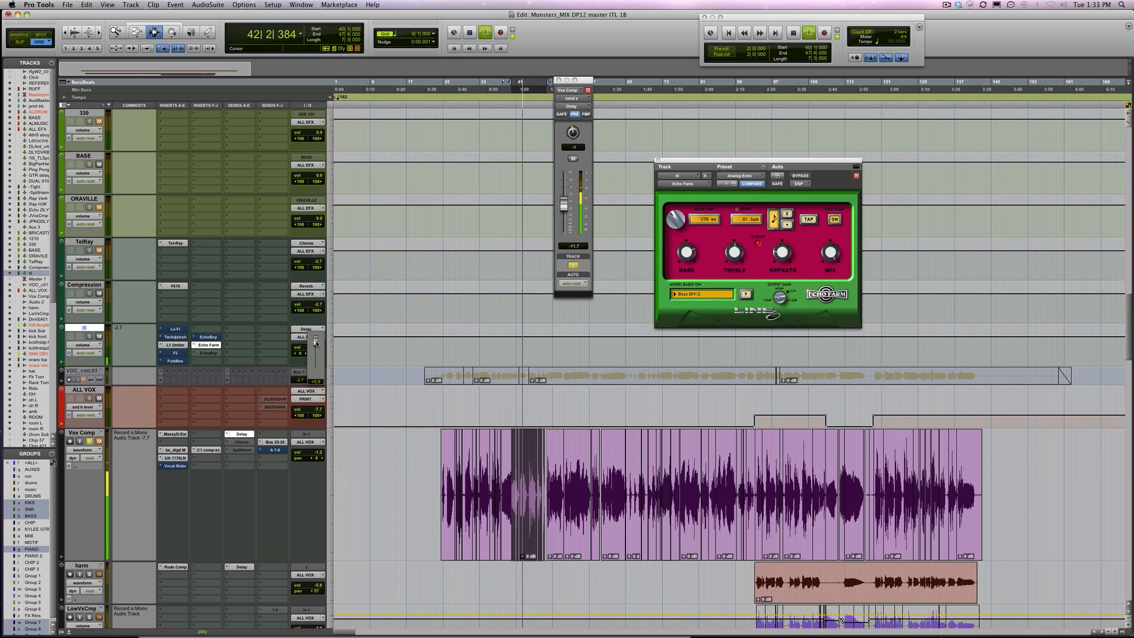
key(space)
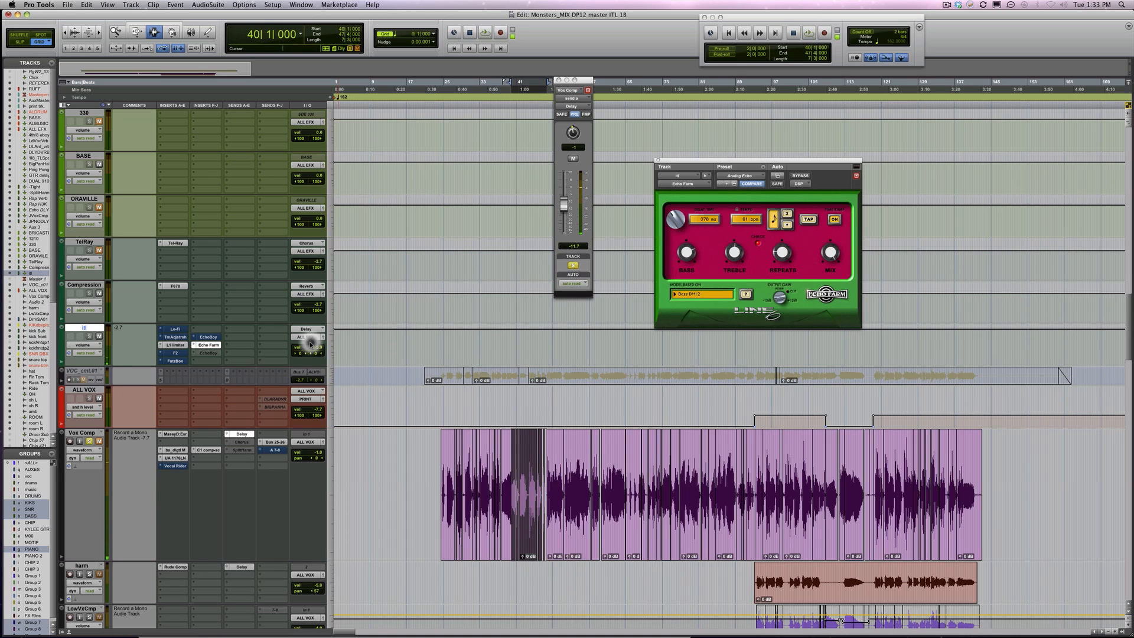
key(space)
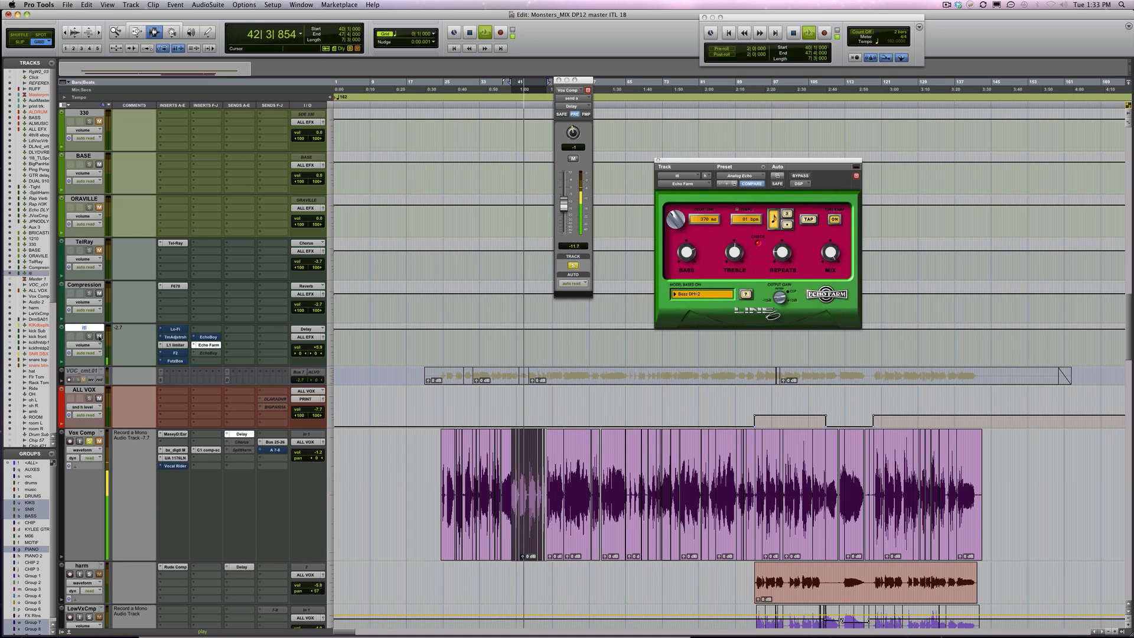
key(space)
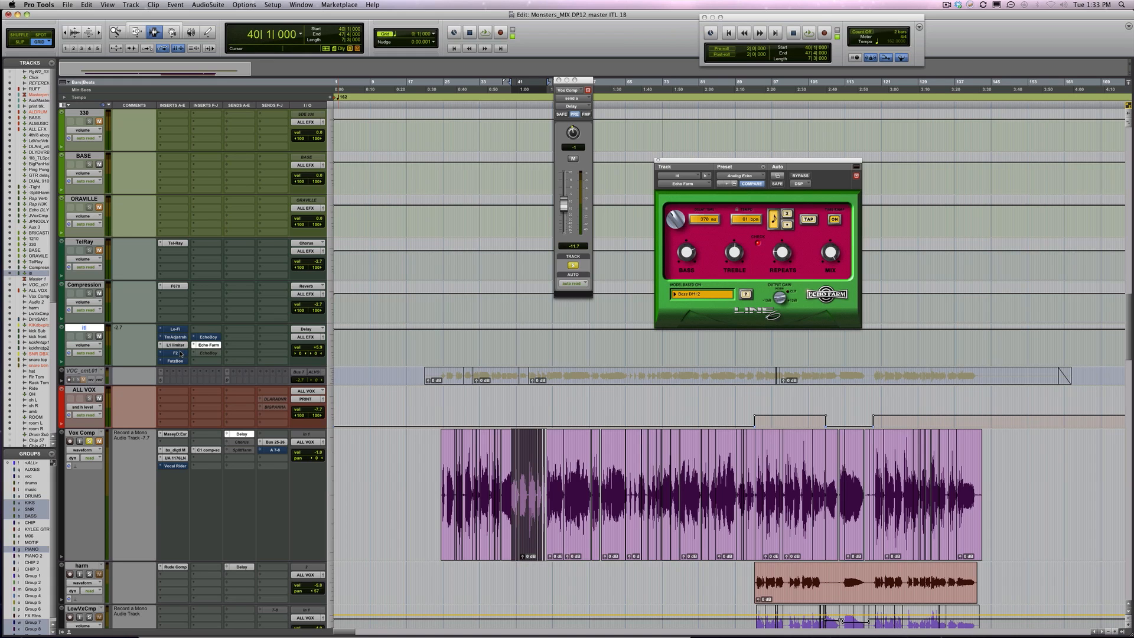
Step: Enable the bypassed FilterBank F2 on the delay return, setting its low-pass frequency to about 4 kHz and raising its high-pass frequency
click(180, 354)
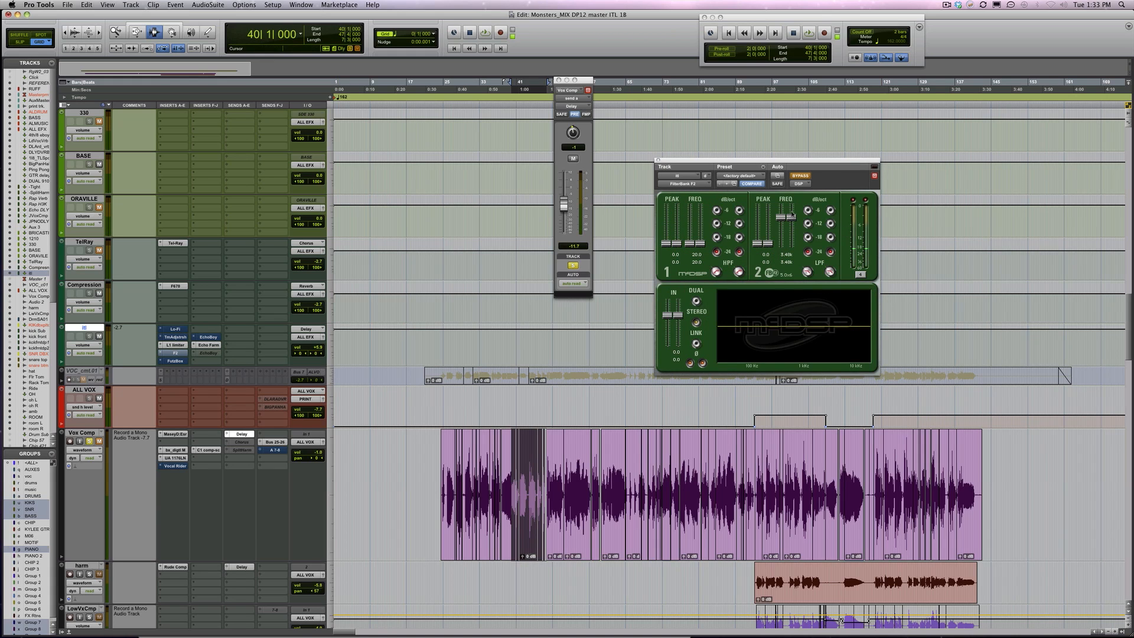
key(space)
click(803, 176)
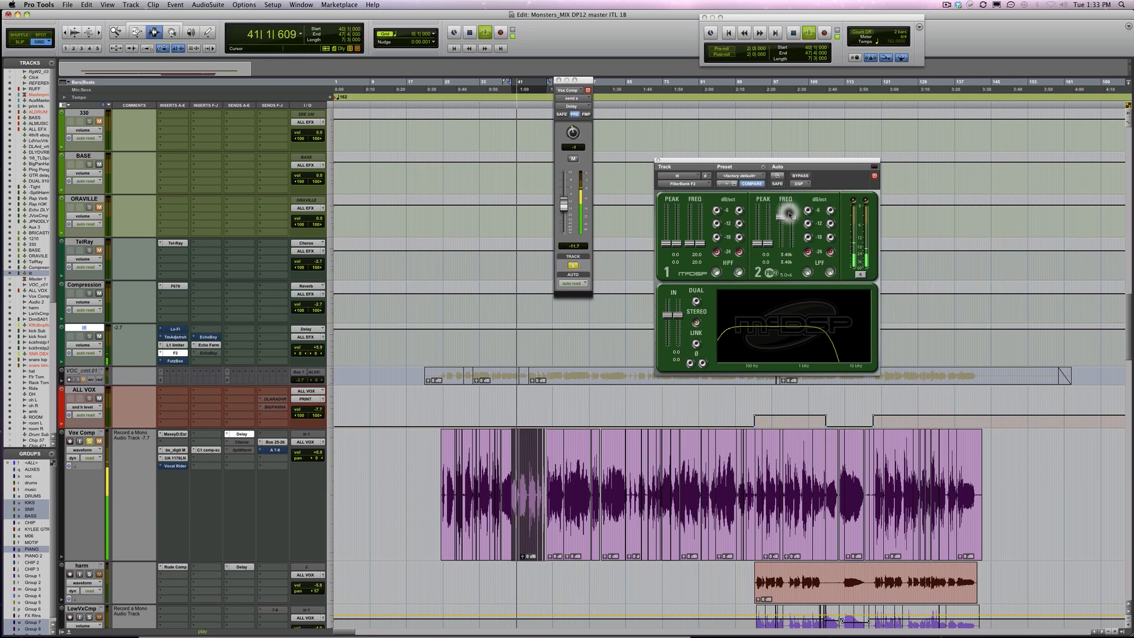
drag(790, 218, 789, 219)
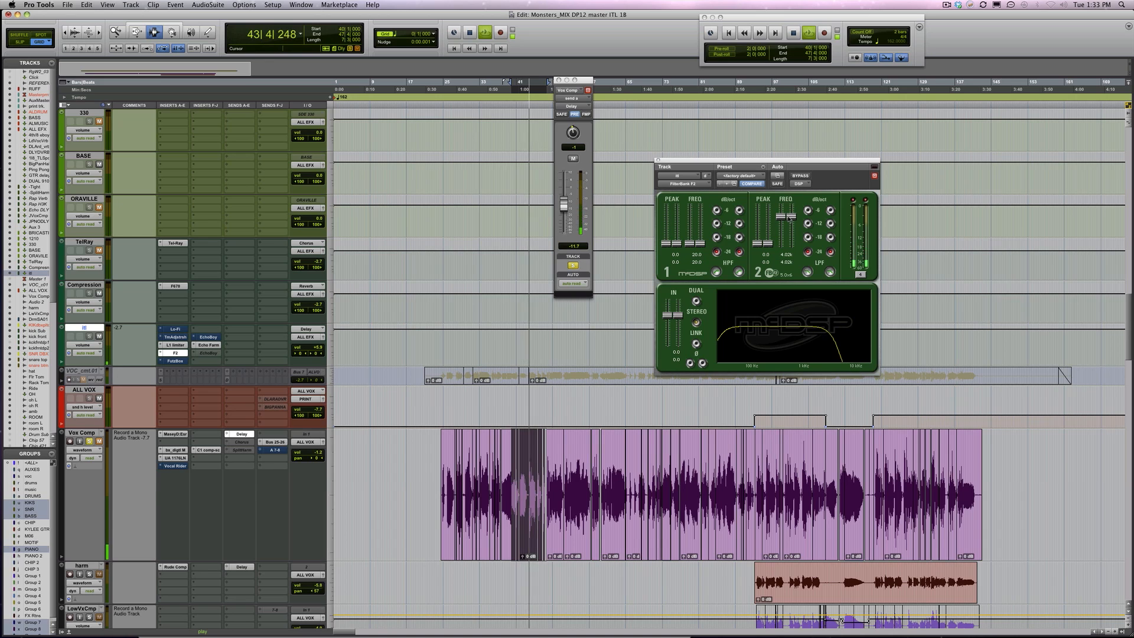
drag(694, 243, 695, 236)
key(space)
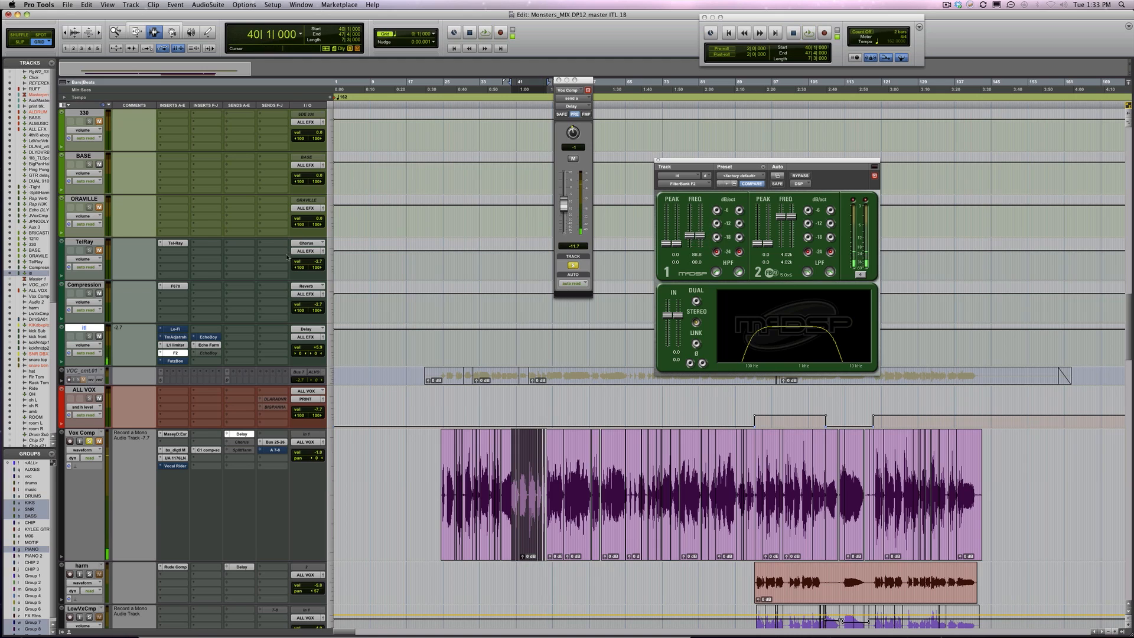
Step: Take the FutzBox insert on the delay return out of bypass and audition the distorted echo
click(176, 361)
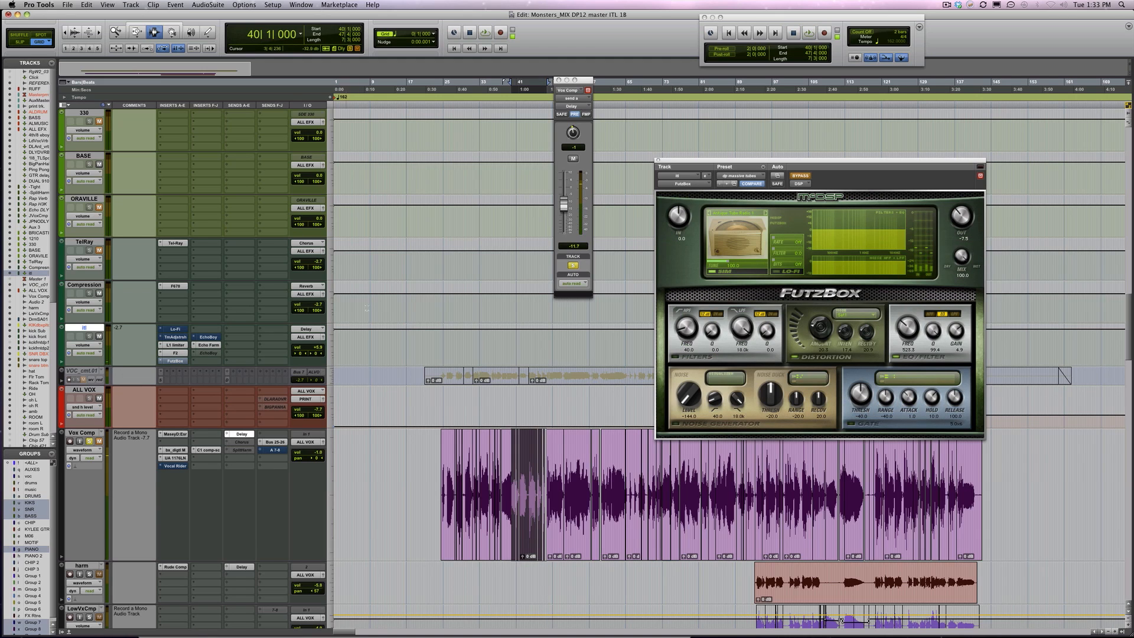
key(space)
click(803, 176)
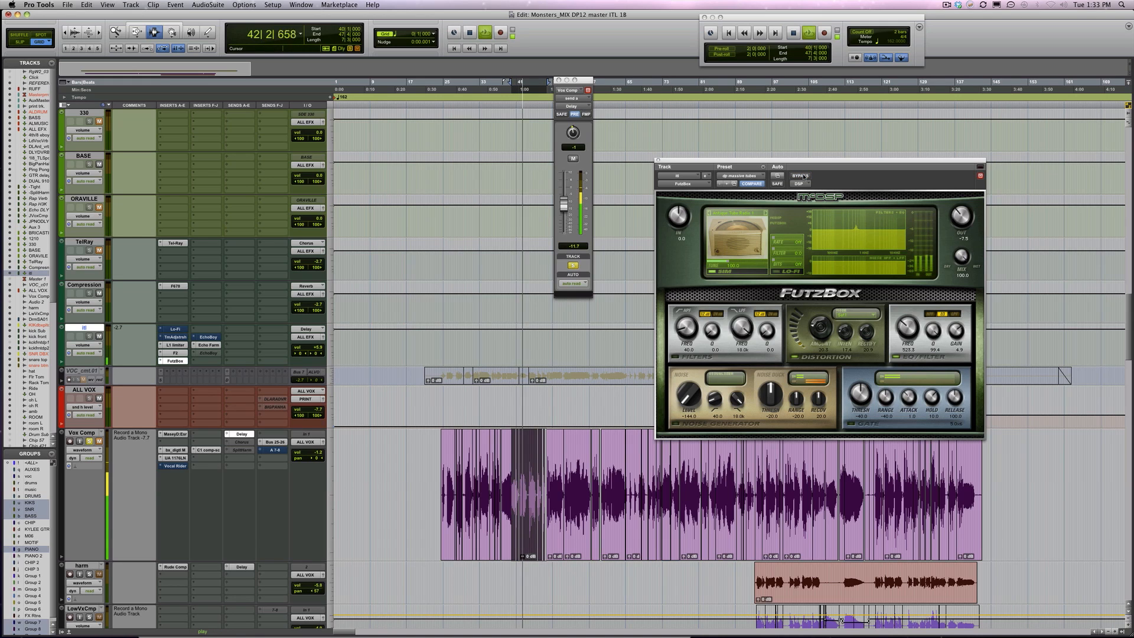
key(space)
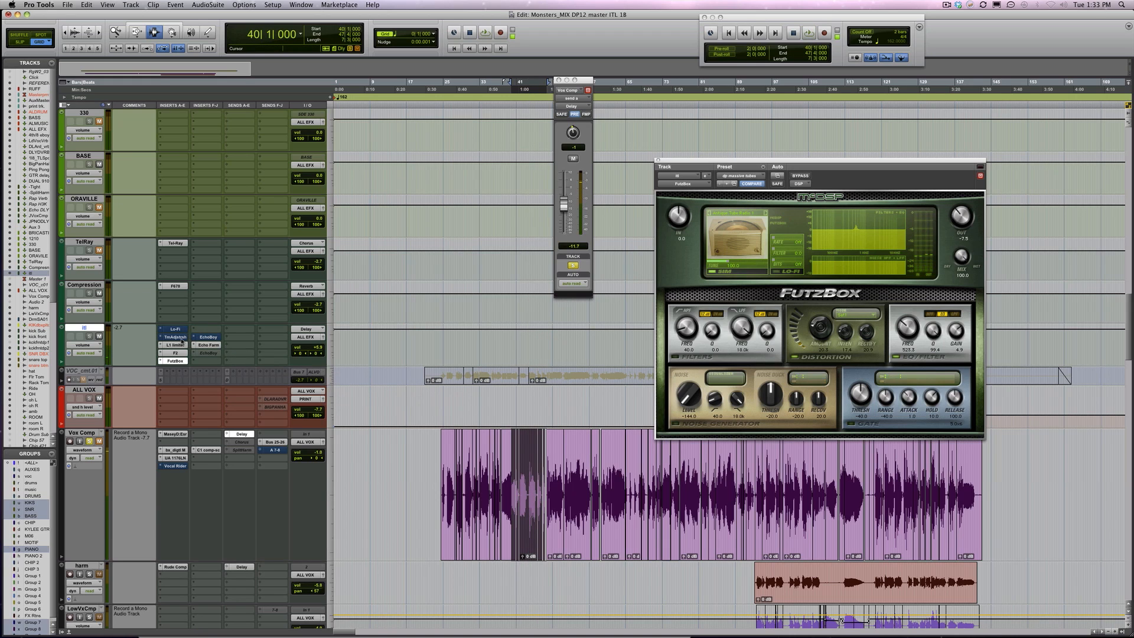
Step: Take the TimeAdjuster insert on the delay return out of bypass and audition the offset echo
click(182, 340)
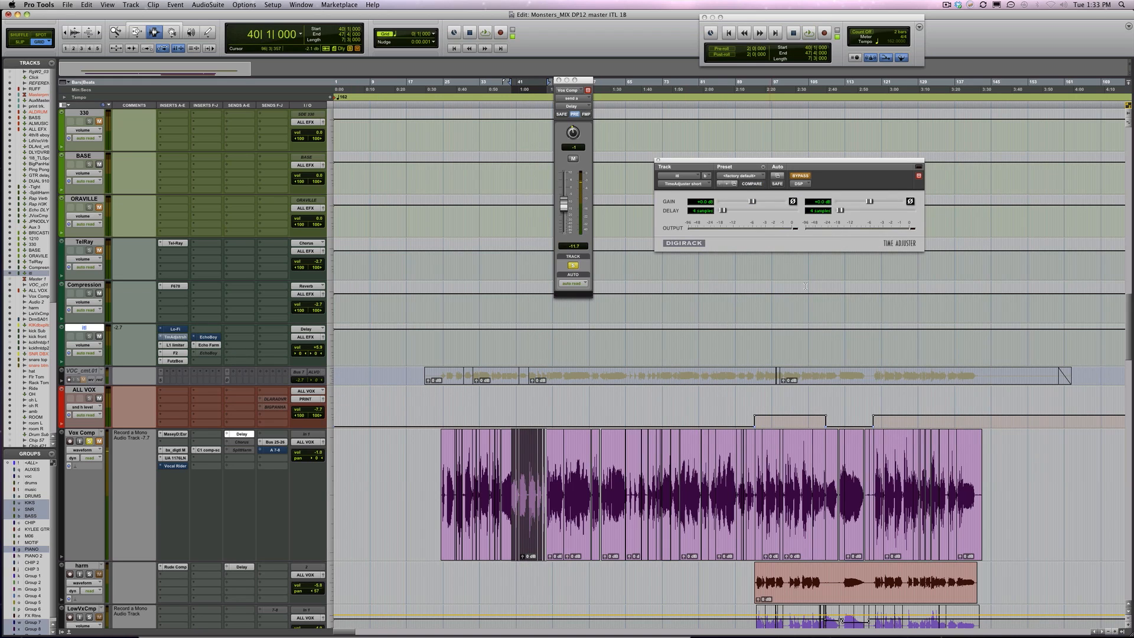
click(801, 176)
key(space)
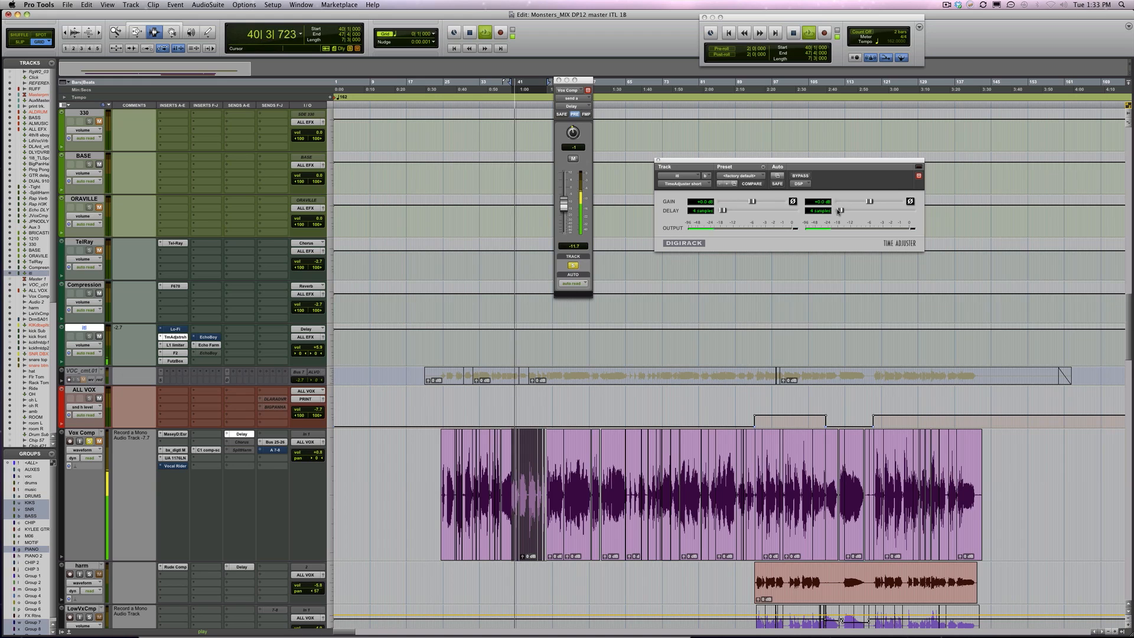
key(space)
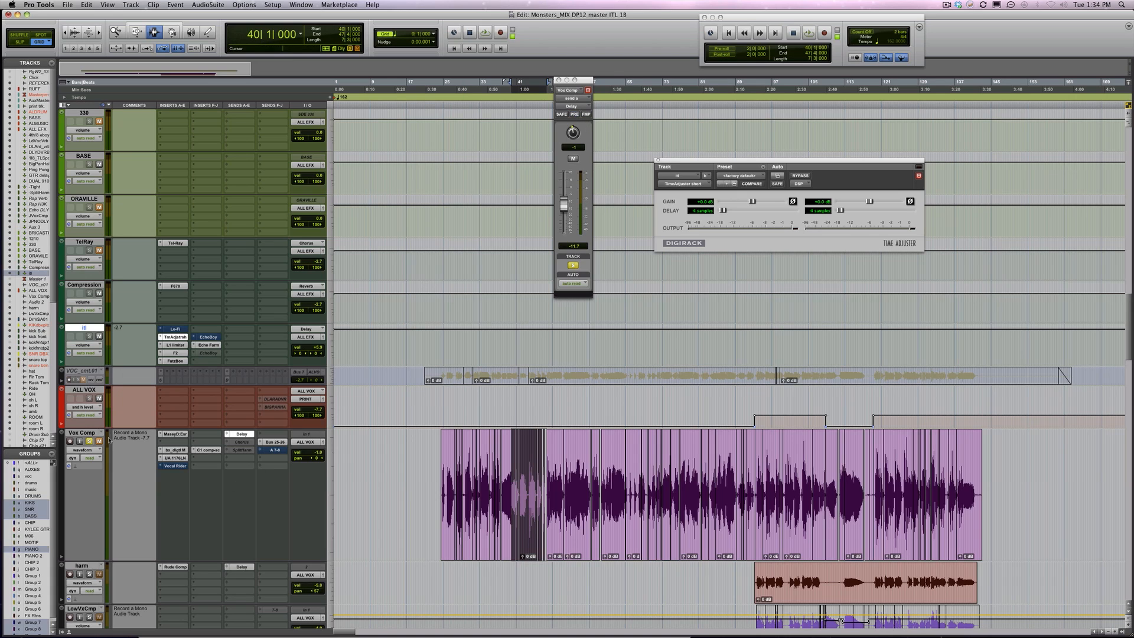
Step: Lower the delay return's volume to about -3.6 dB during playback and take Vox Comp out of solo
key(space)
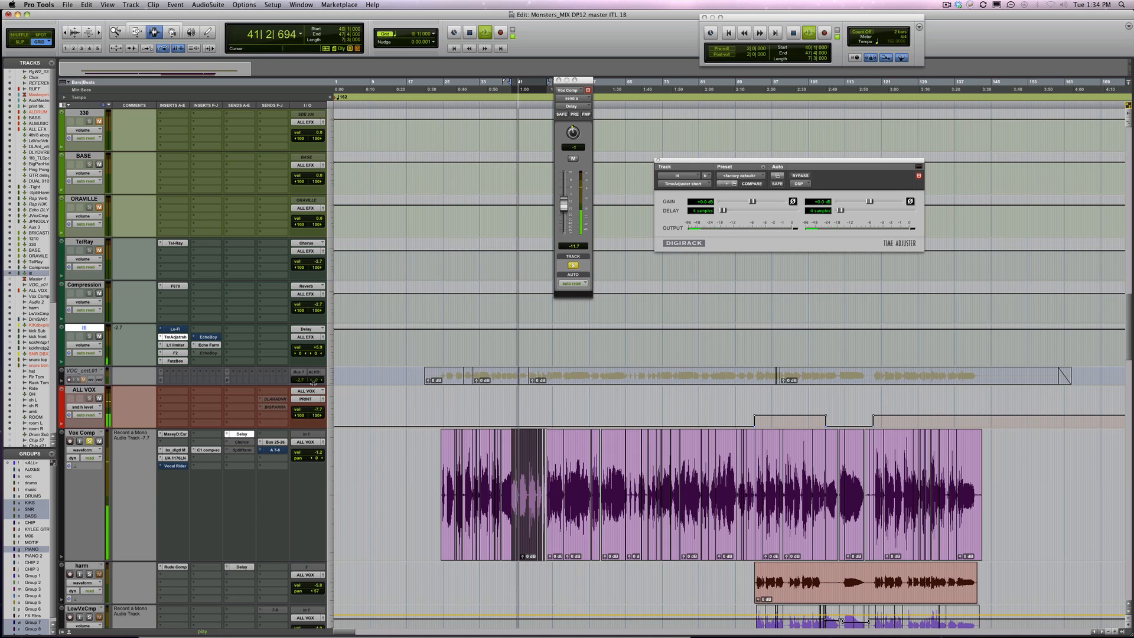
drag(306, 348, 305, 357)
key(space)
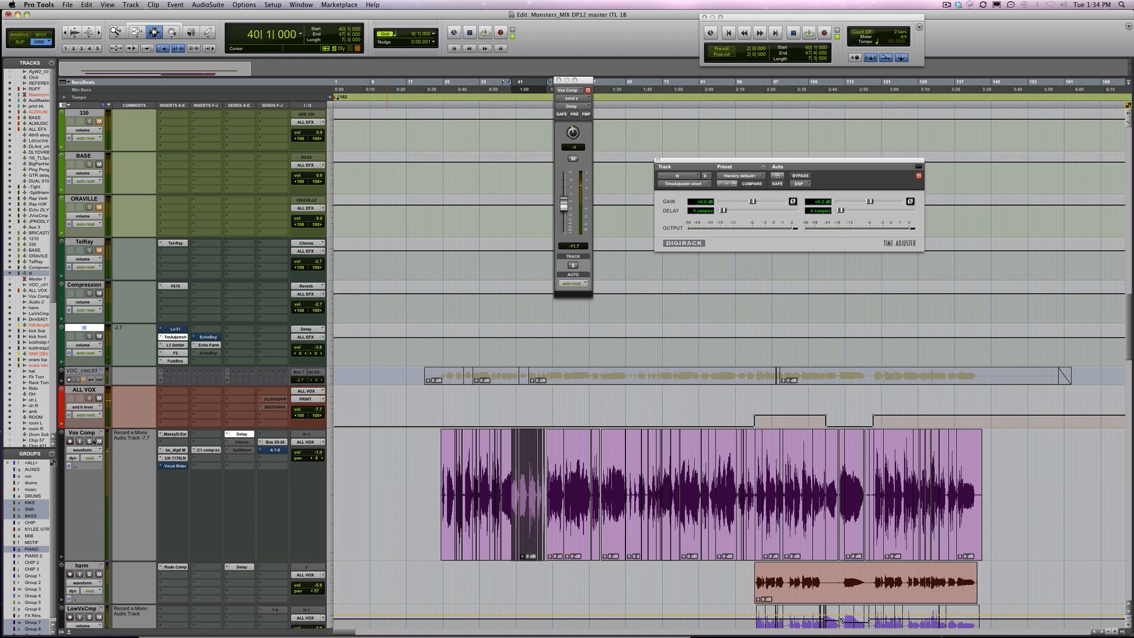
Step: Play the vocal passage in the full mix to hear the processed delay in context
key(space)
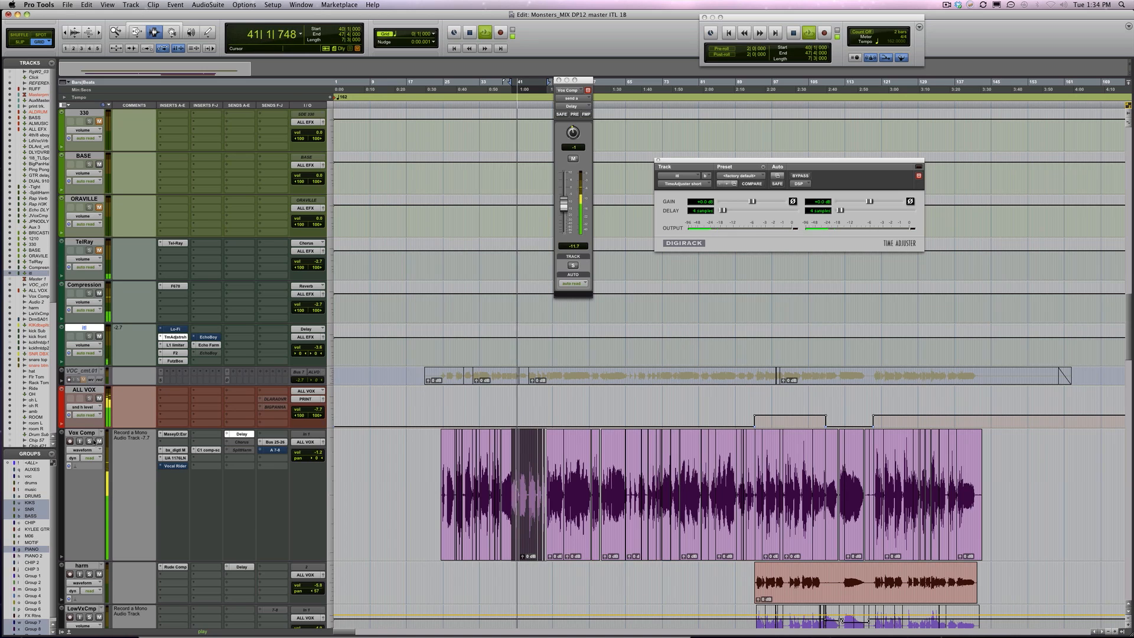
click(136, 431)
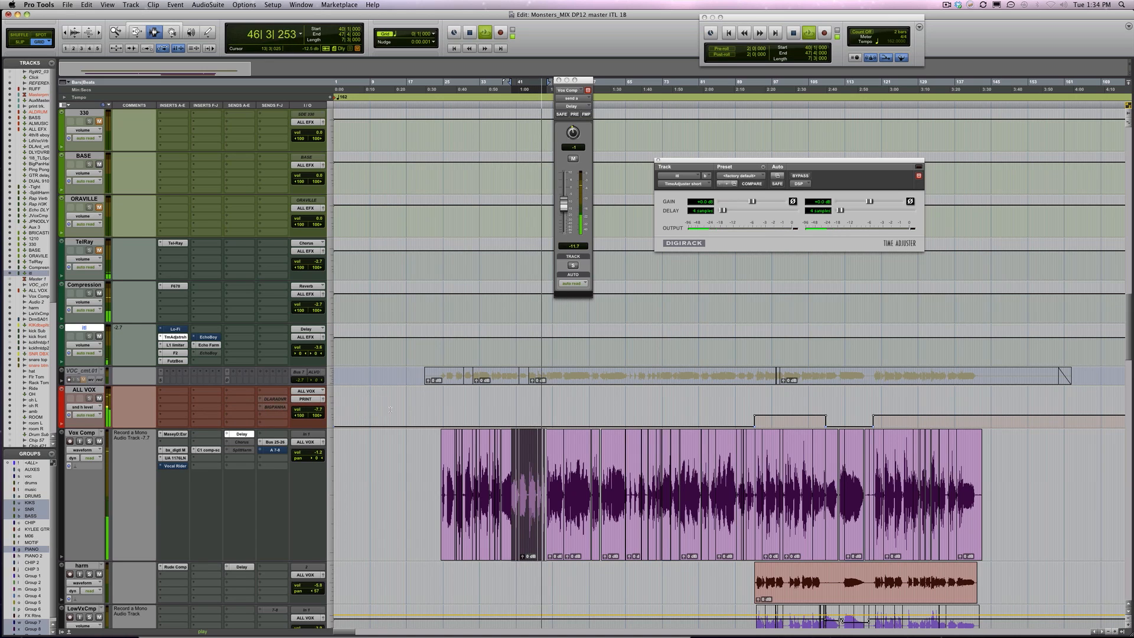
key(space)
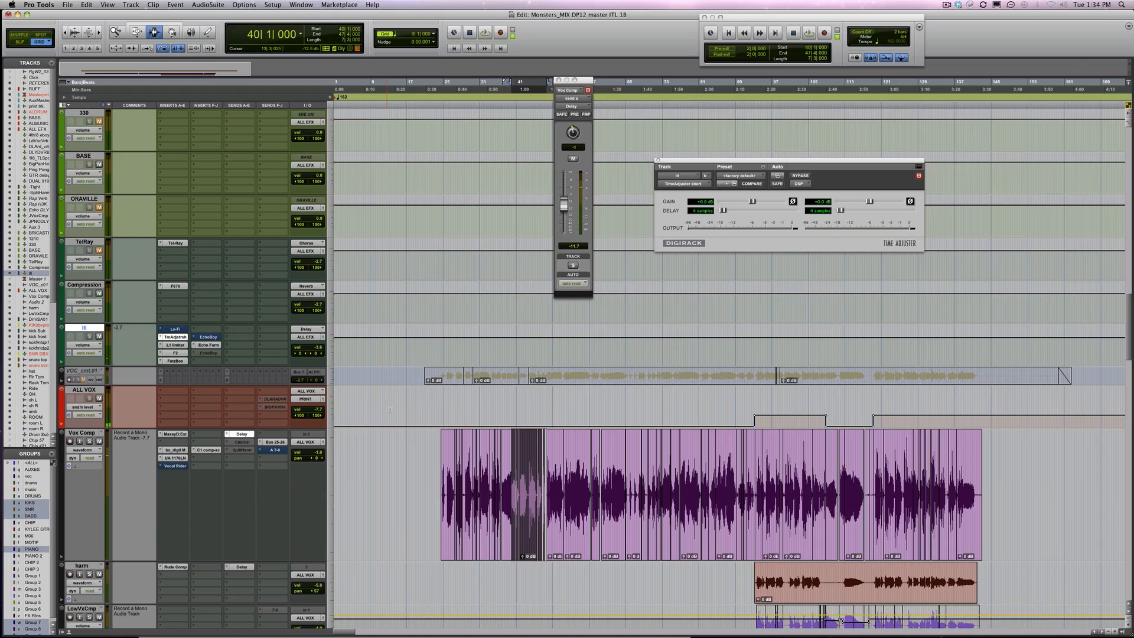
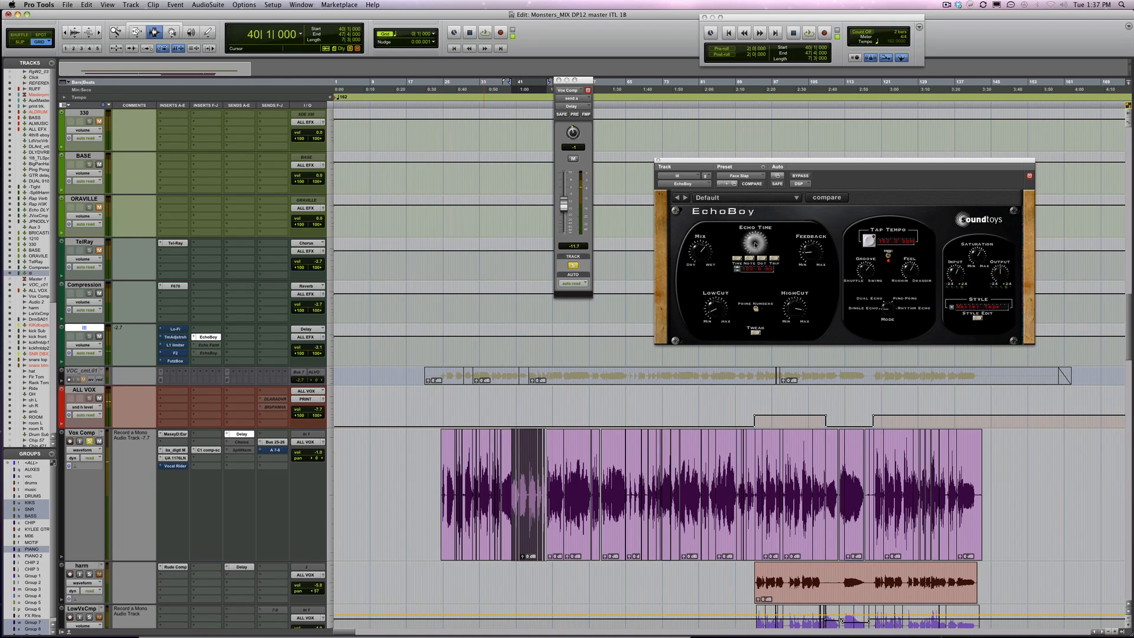
Step: Fine-tune EchoBoy's Echo Time on the delay return, auditioning the soloed vocal before and after each adjustment
key(space)
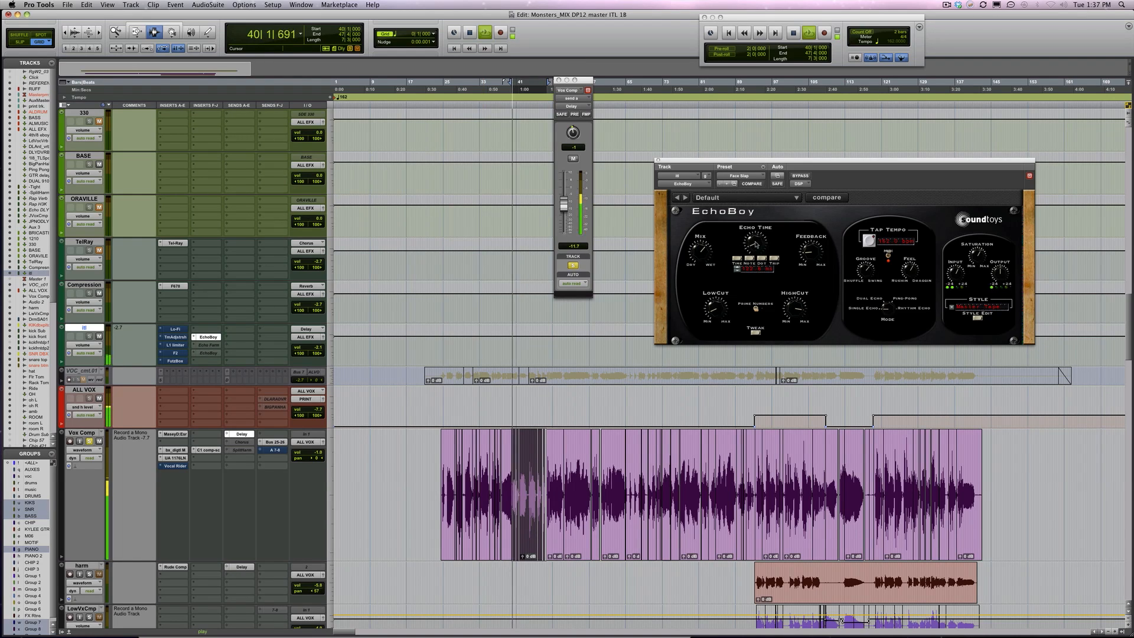
drag(756, 246, 755, 244)
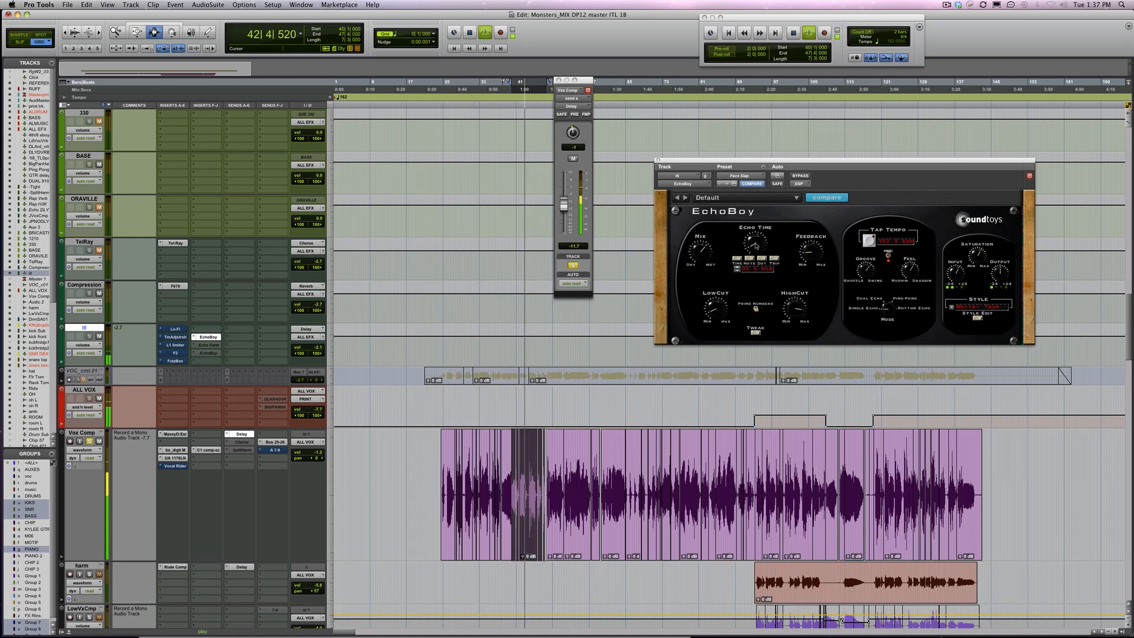
key(space)
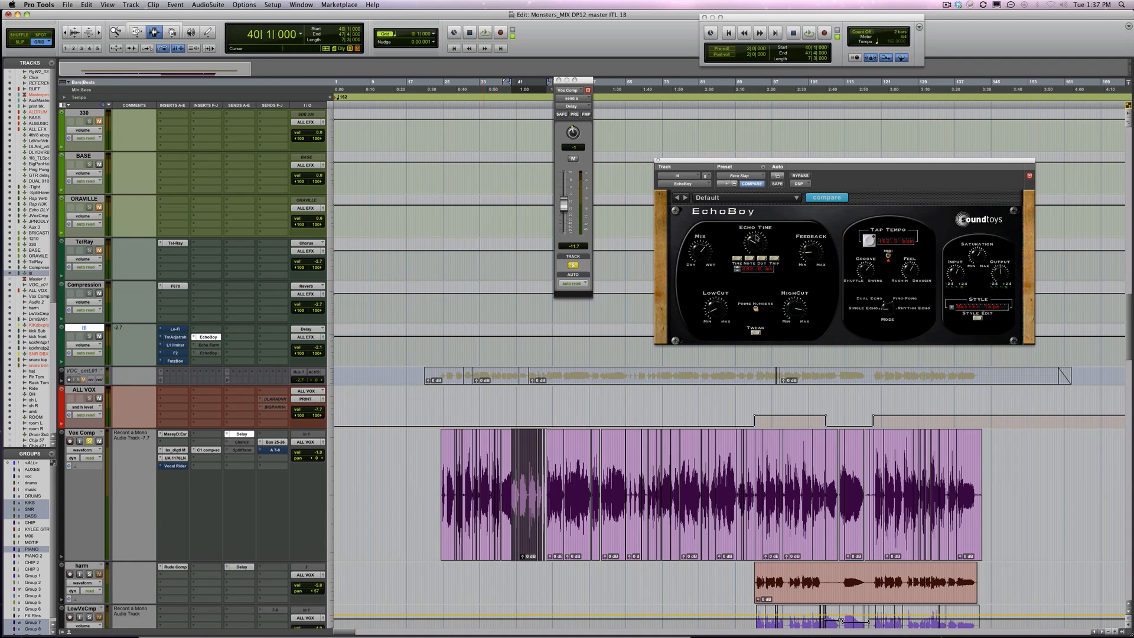
key(space)
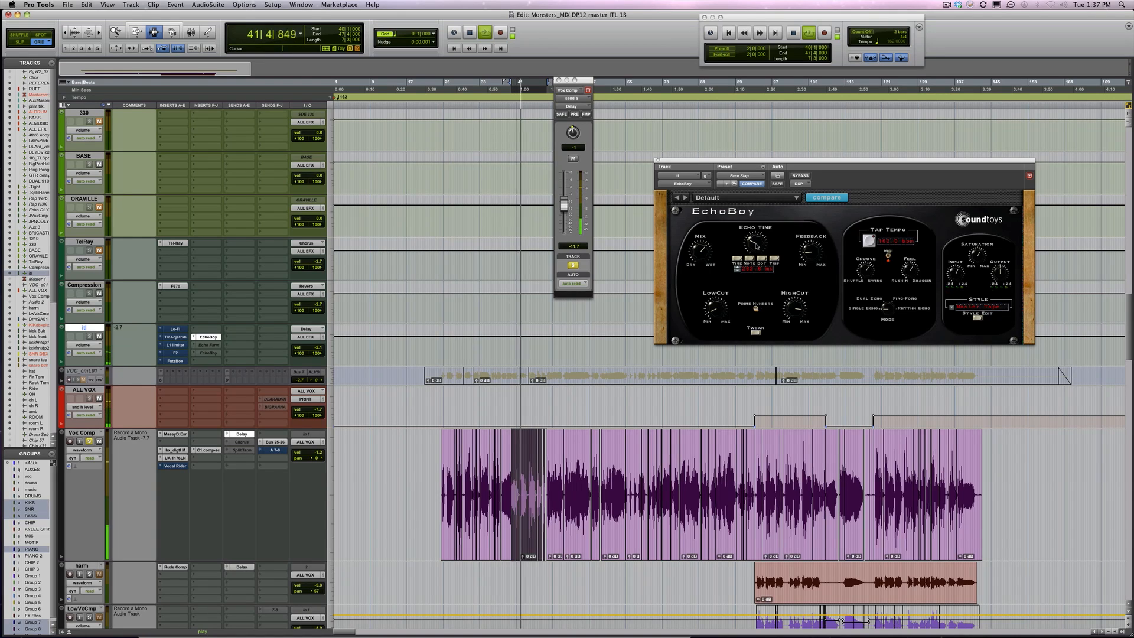
key(space)
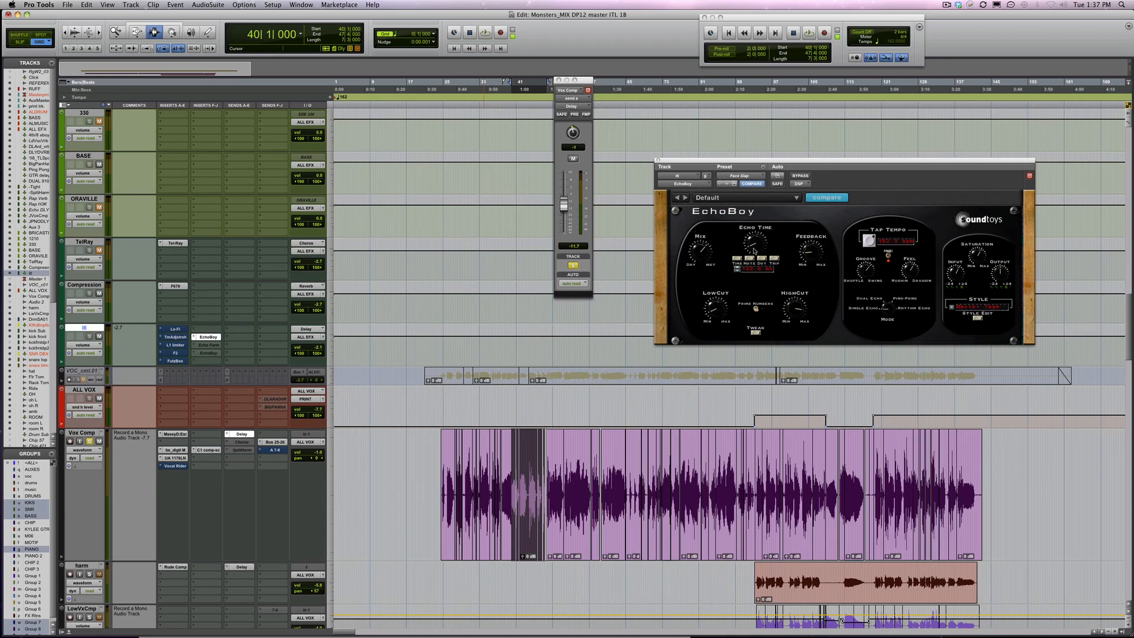
mouse_move(754, 247)
mouse_down()
mouse_move(762, 262)
mouse_move(756, 248)
mouse_up()
key(space)
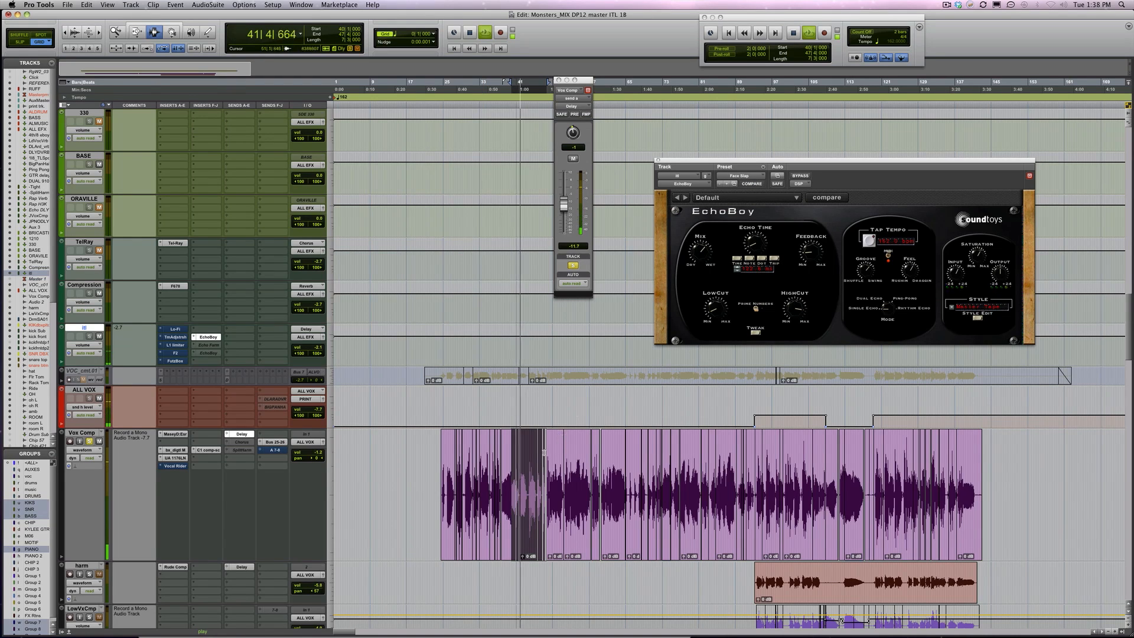
key(space)
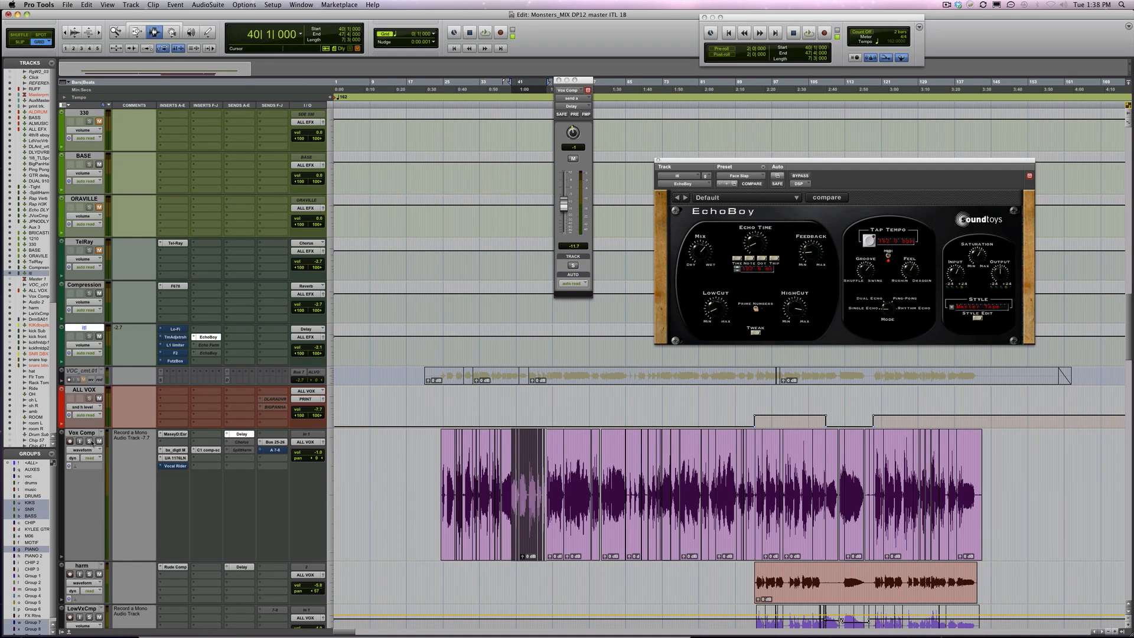
Step: Play the vocal passage in the full mix and compare it with the delay return muted and unmuted
key(space)
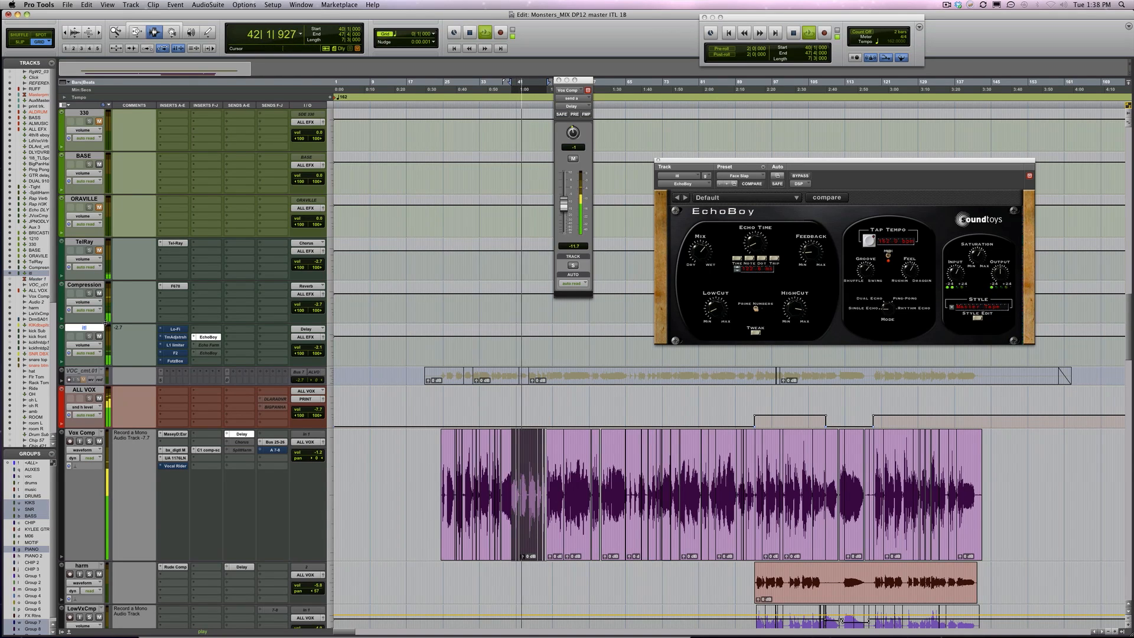
key(space)
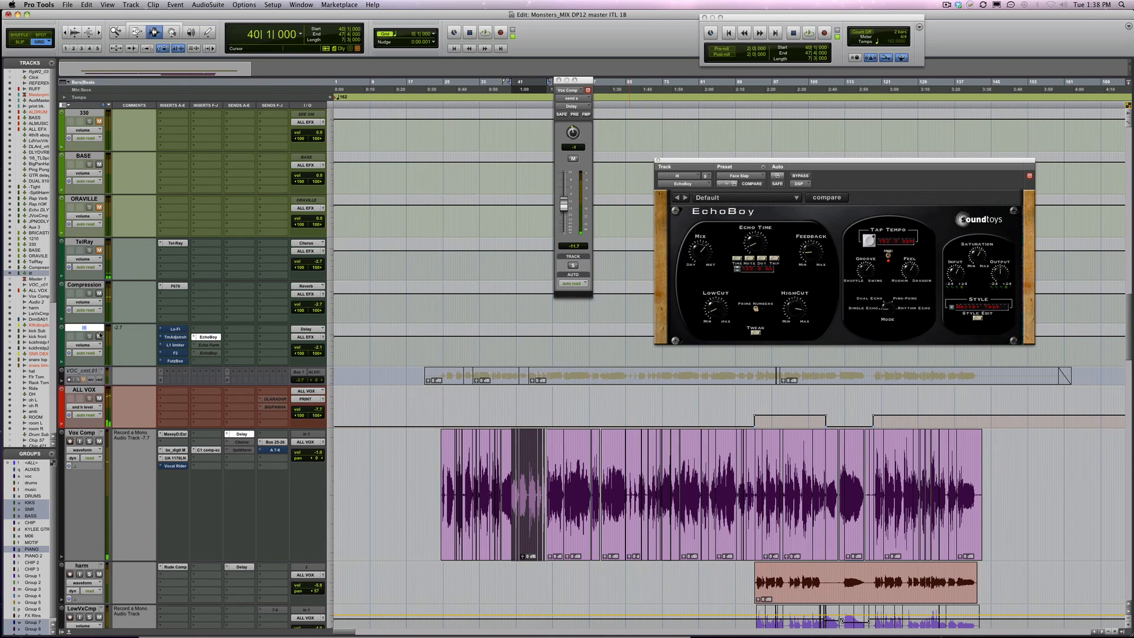
key(space)
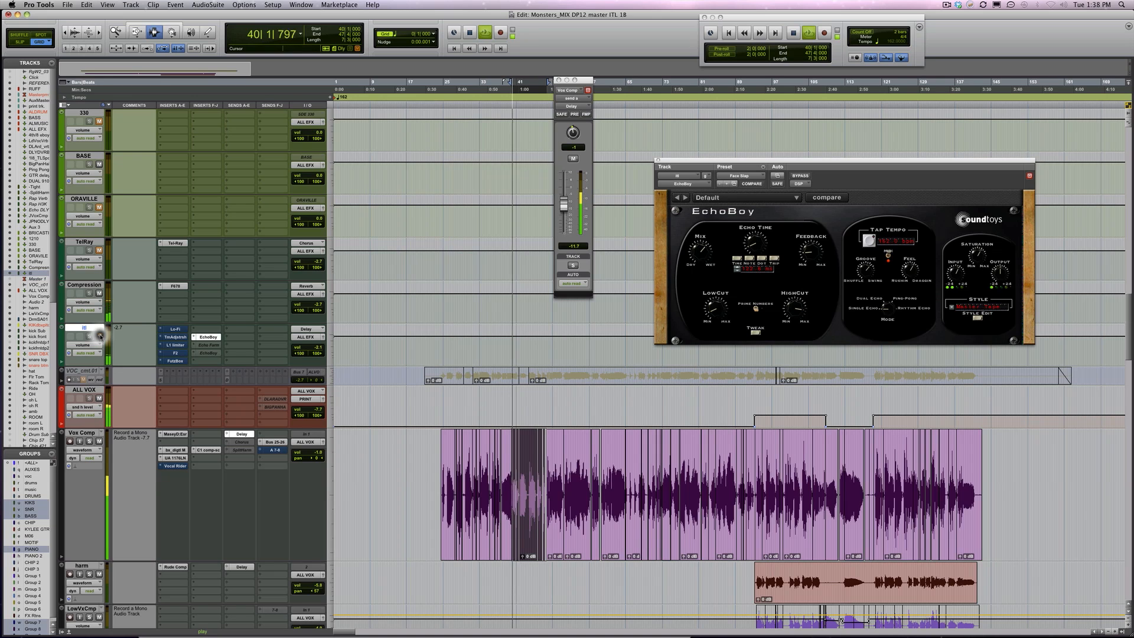
click(100, 337)
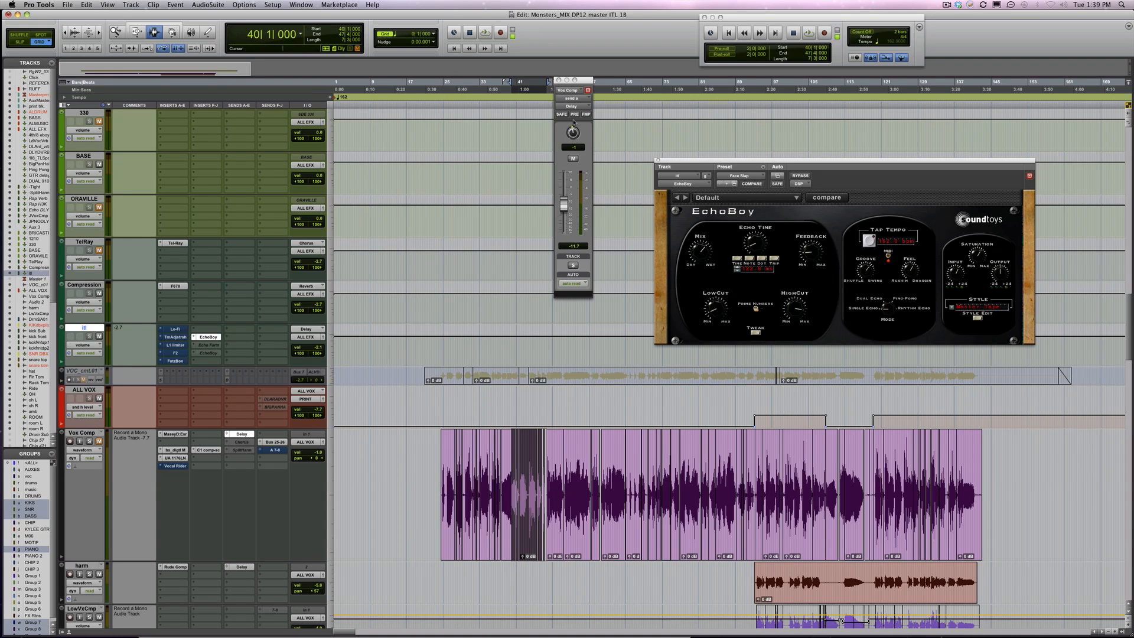
Step: Solo Vox Comp during playback with its delay send set to pre-fader, and reset the delay return's volume
key(space)
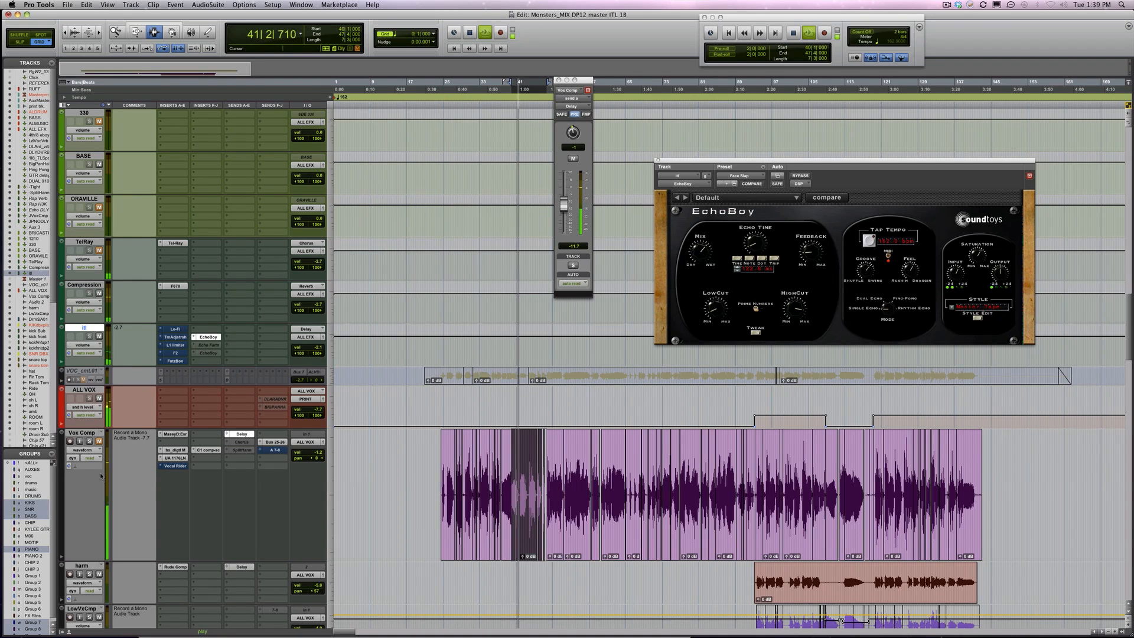
click(89, 442)
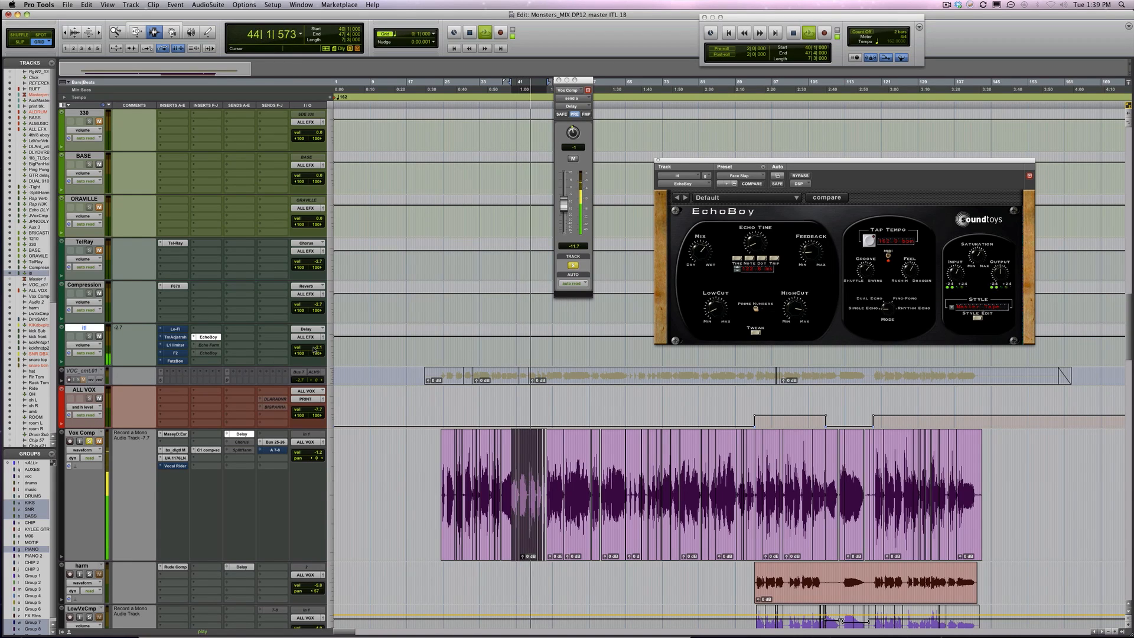
alt+click(314, 350)
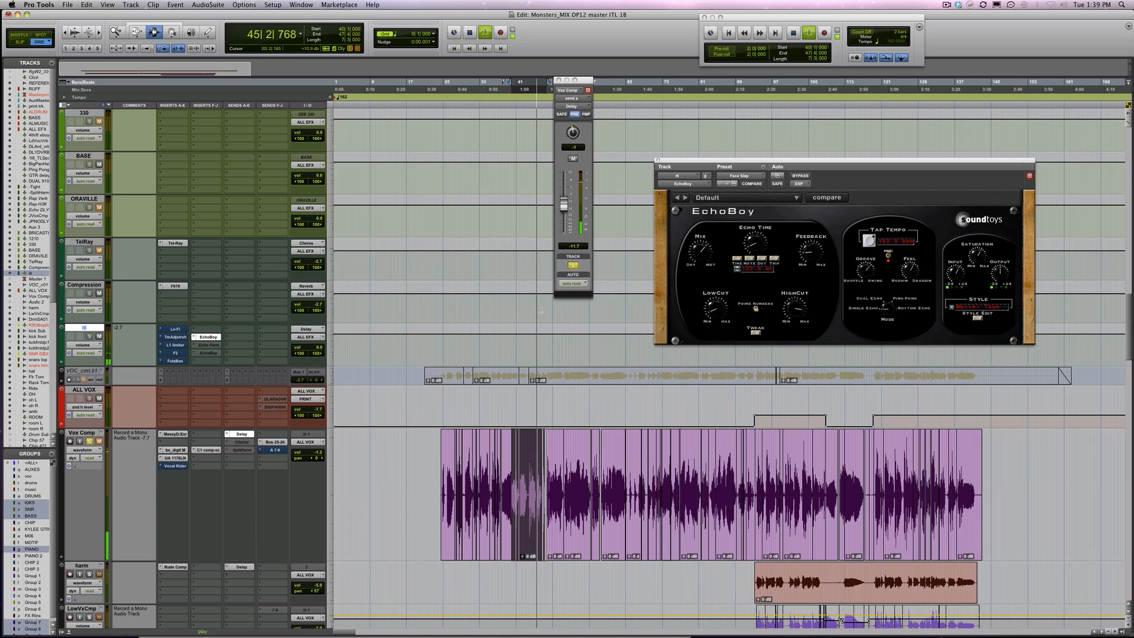
Step: Lower EchoBoy's Feedback on the delay return and audition the echo with the soloed vocal
drag(811, 248, 812, 288)
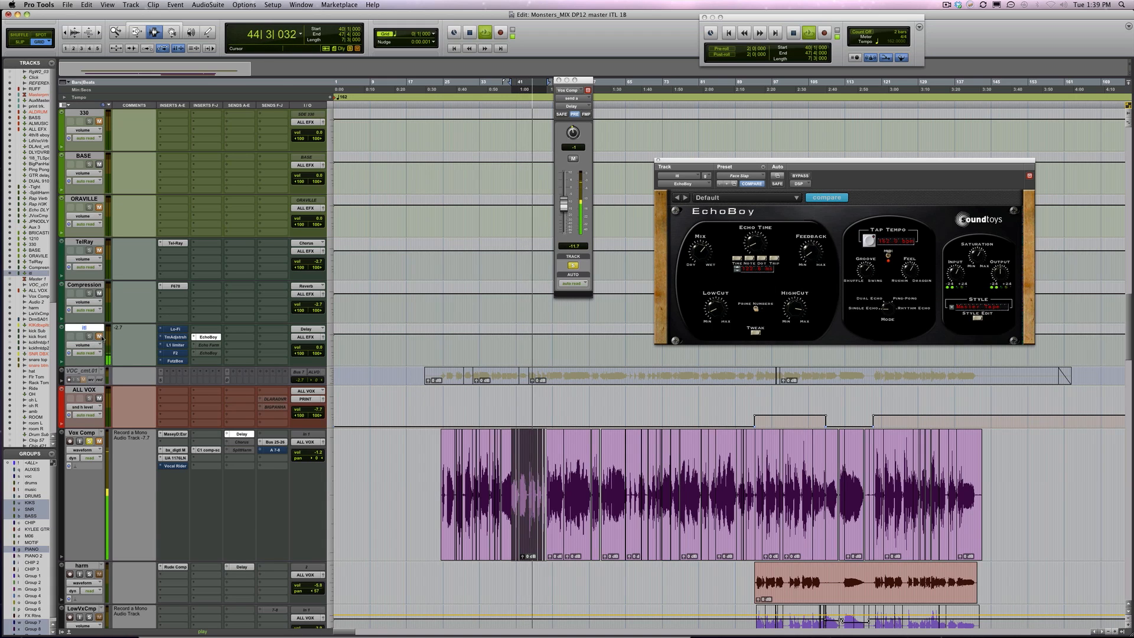
key(space)
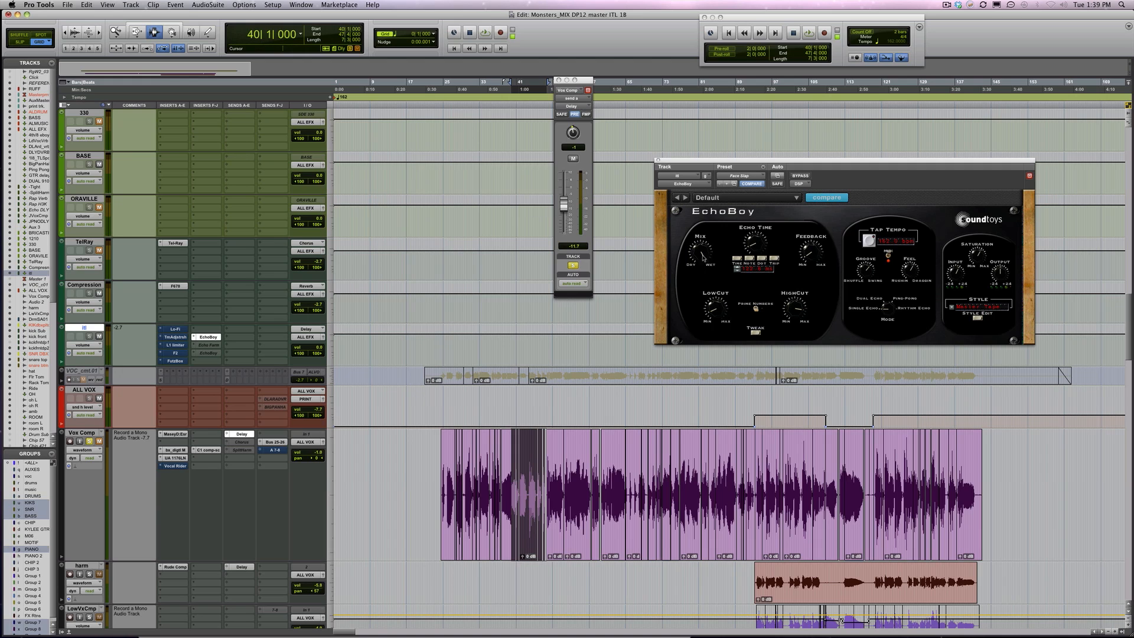
key(space)
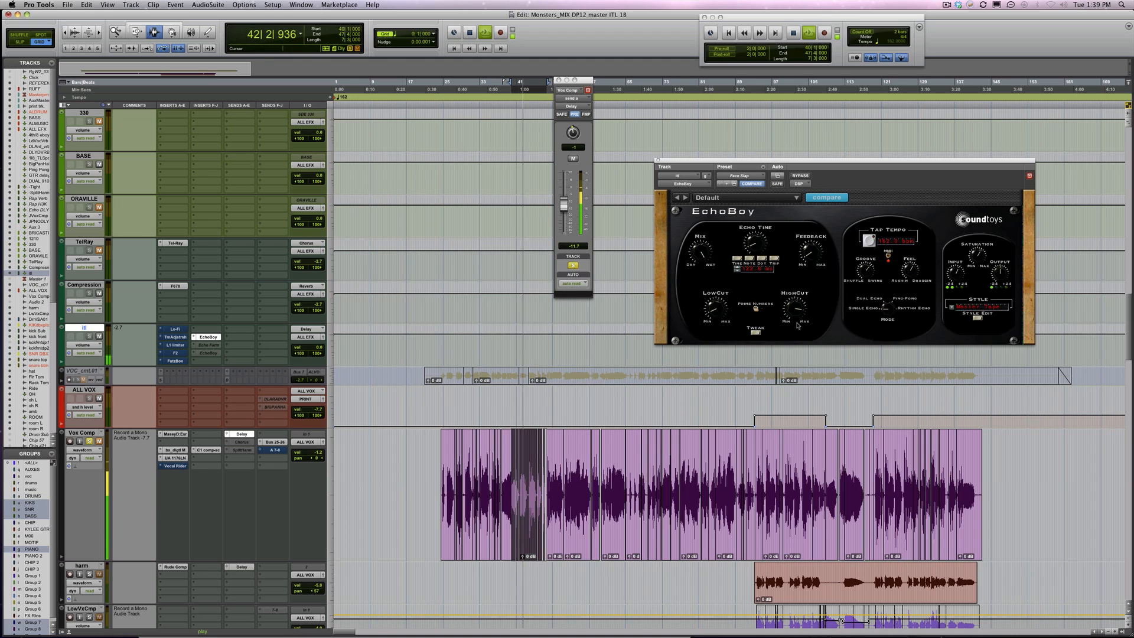
key(space)
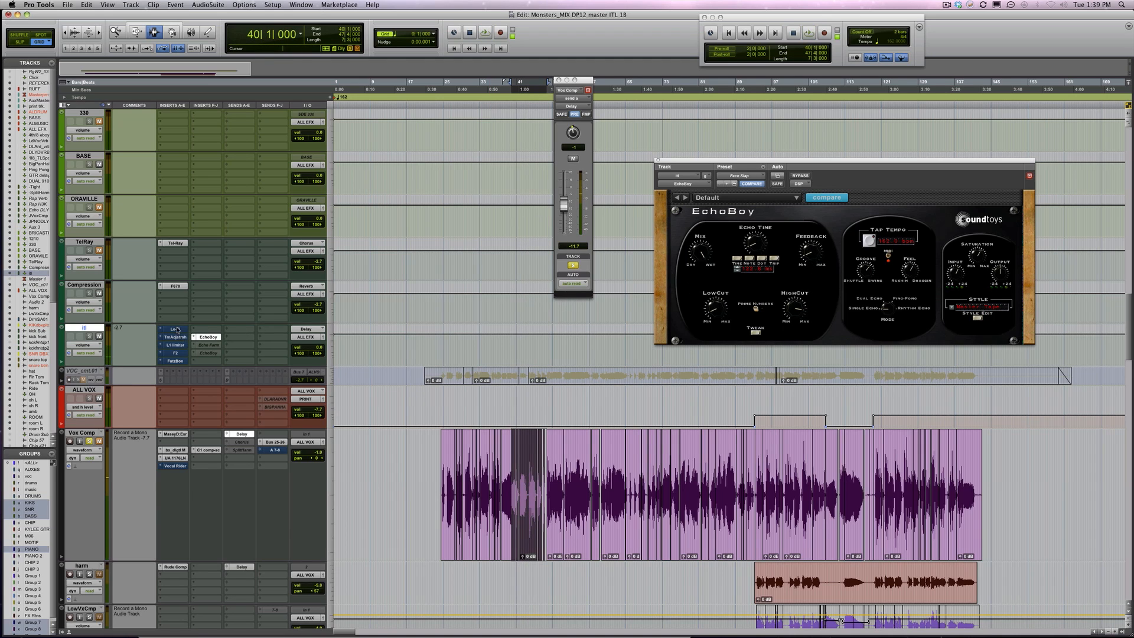
Step: Take the Lo-Fi insert on the delay return out of bypass and reduce its sample size and sample rate during playback
click(176, 329)
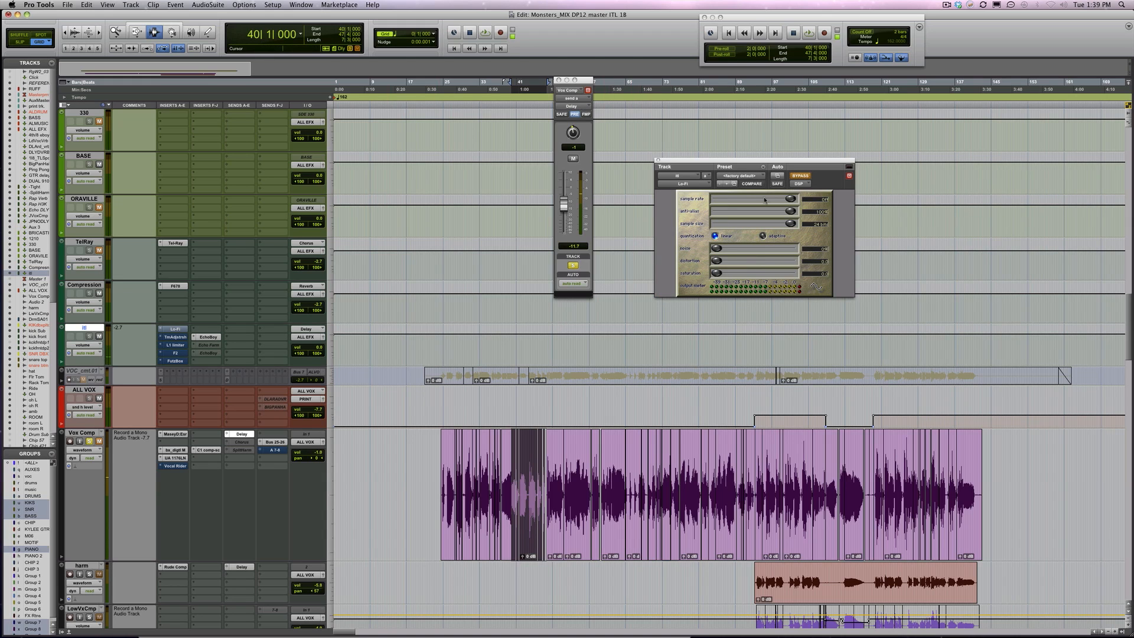
click(799, 176)
key(space)
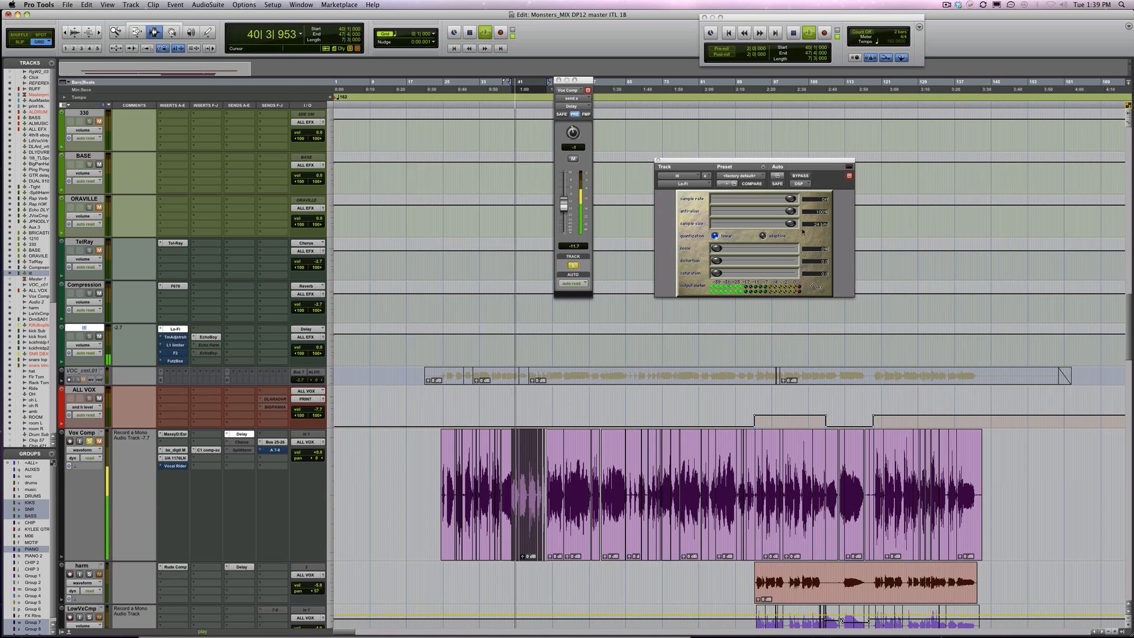
drag(793, 223, 745, 225)
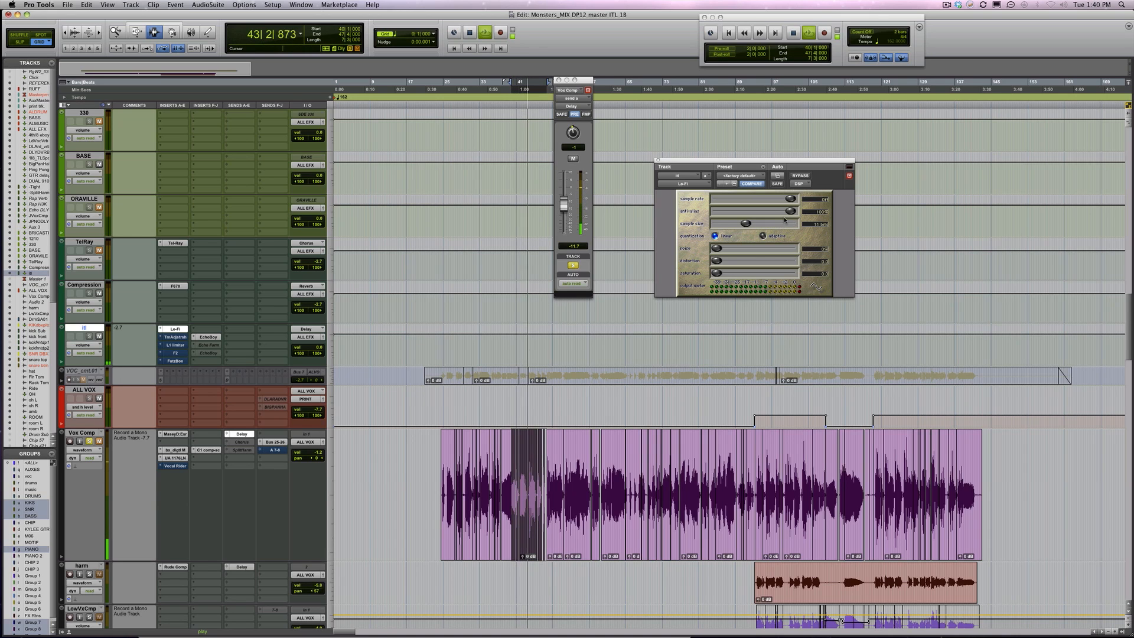
drag(790, 199, 785, 200)
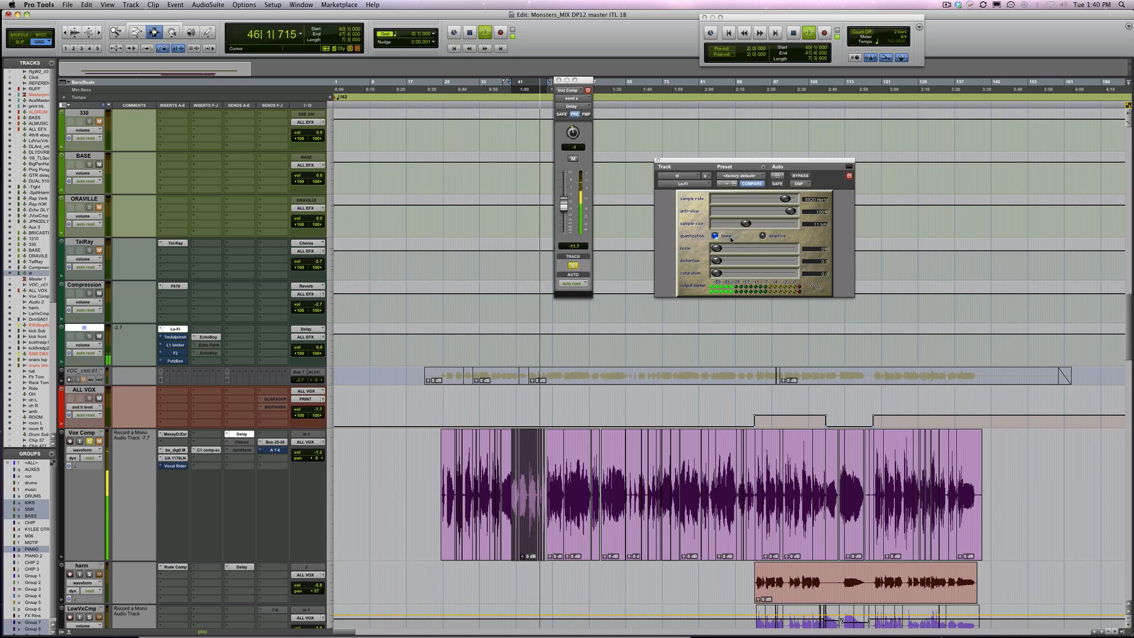
Step: Add small amounts of Lo-Fi noise, distortion and saturation, and compare the echo with the insert bypassed and active
drag(716, 249, 736, 262)
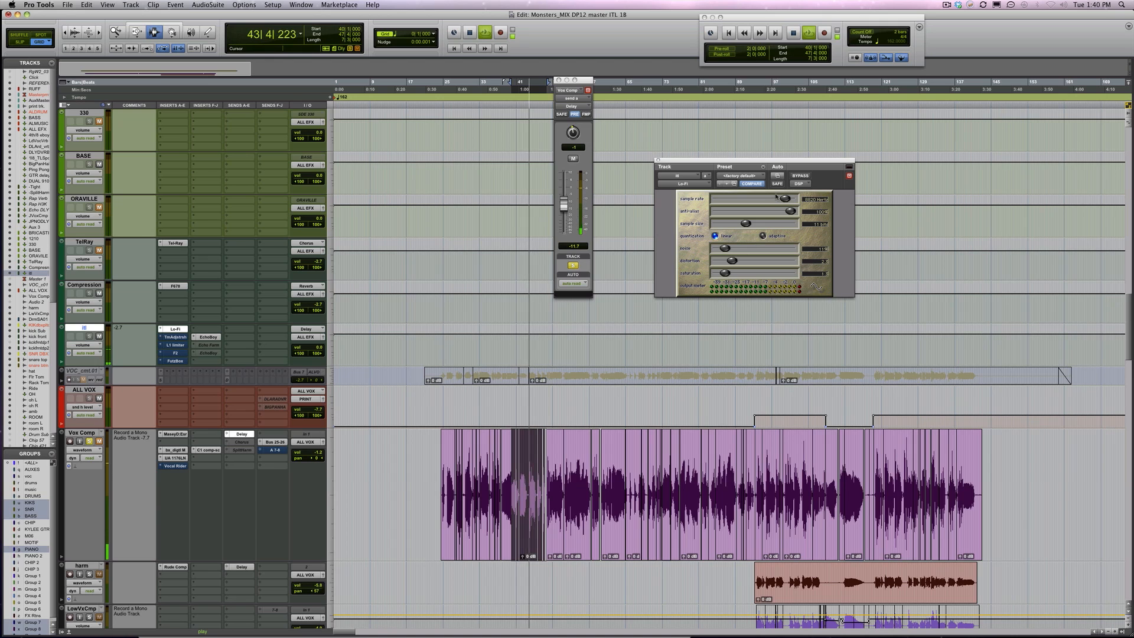
click(798, 176)
click(797, 177)
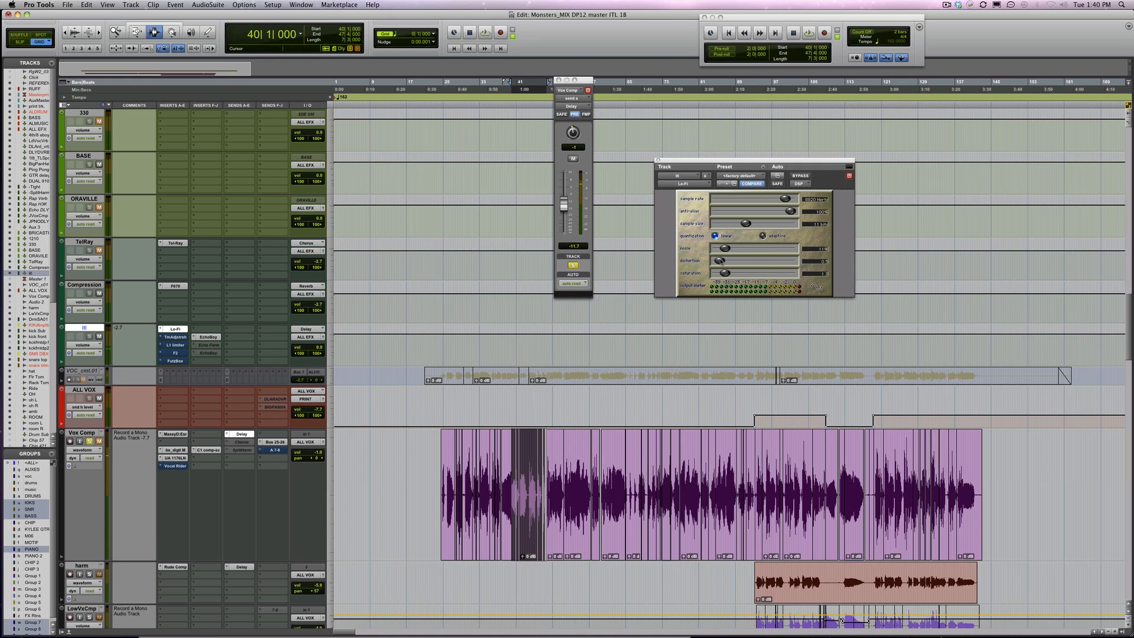
key(space)
key(space)
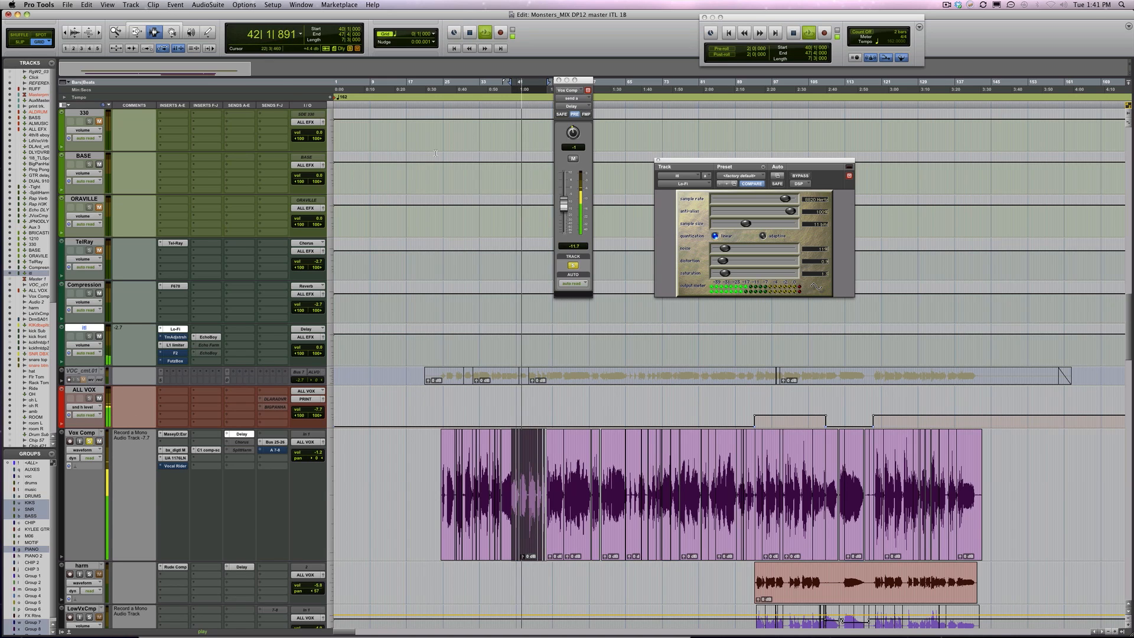
Step: Switch Vox Comp's delay send back to post-fader and lower the delay return's volume with the full mix playing
click(574, 114)
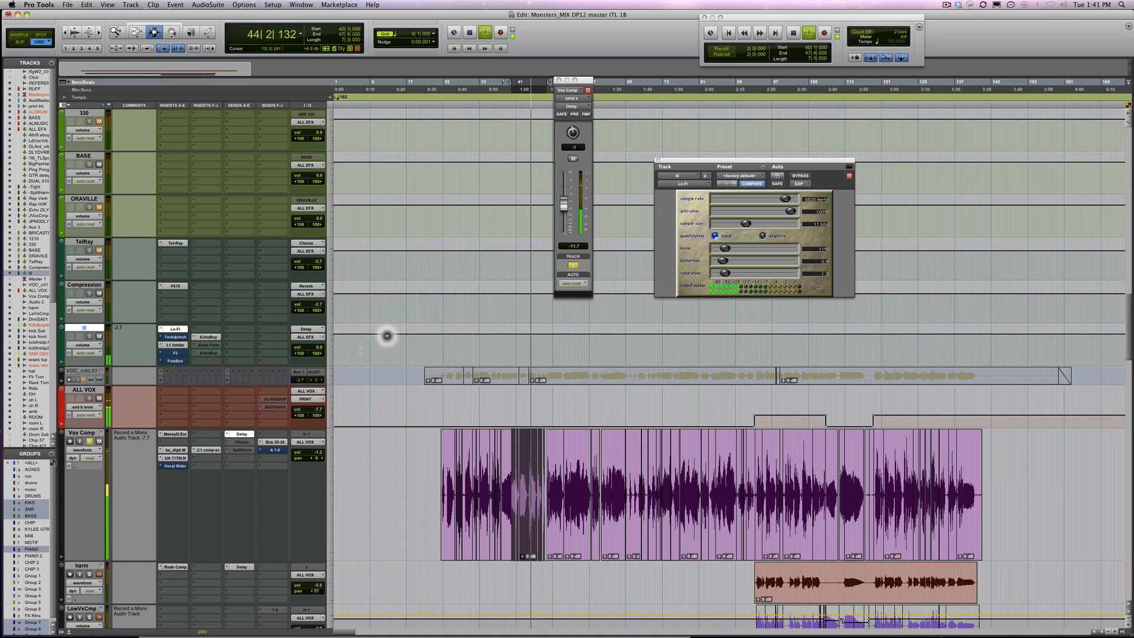
key(space)
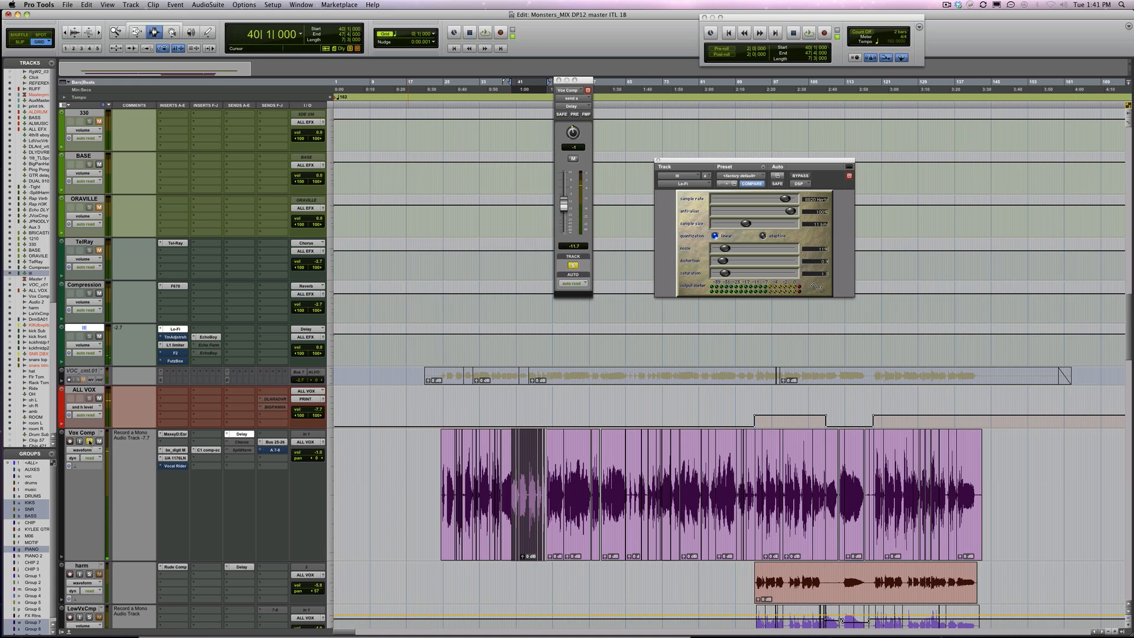
key(space)
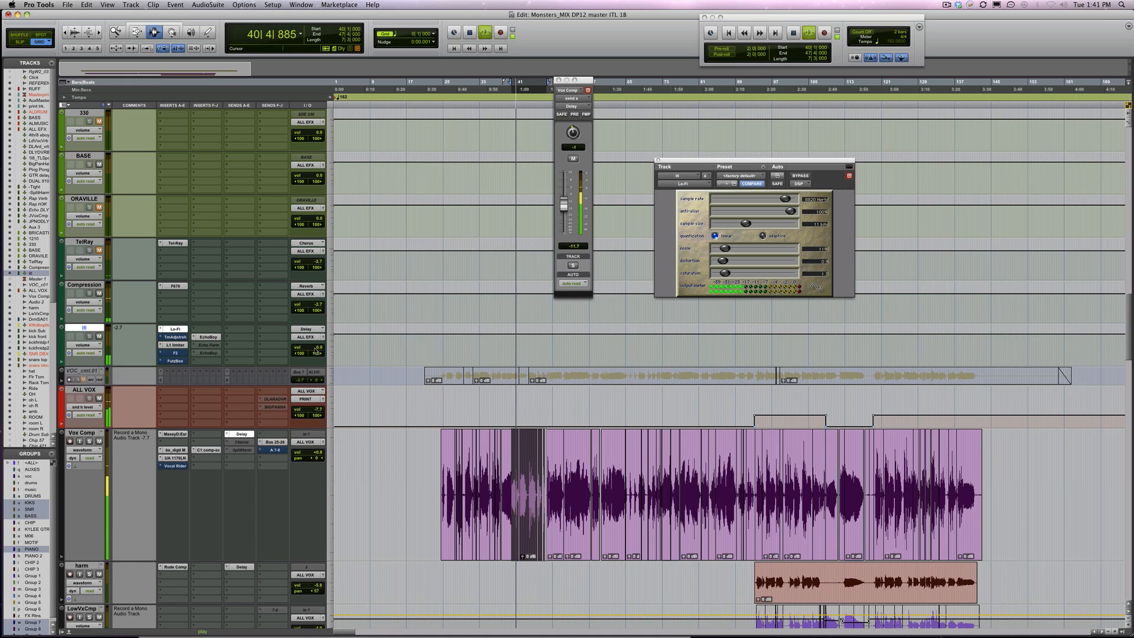
drag(317, 350, 313, 351)
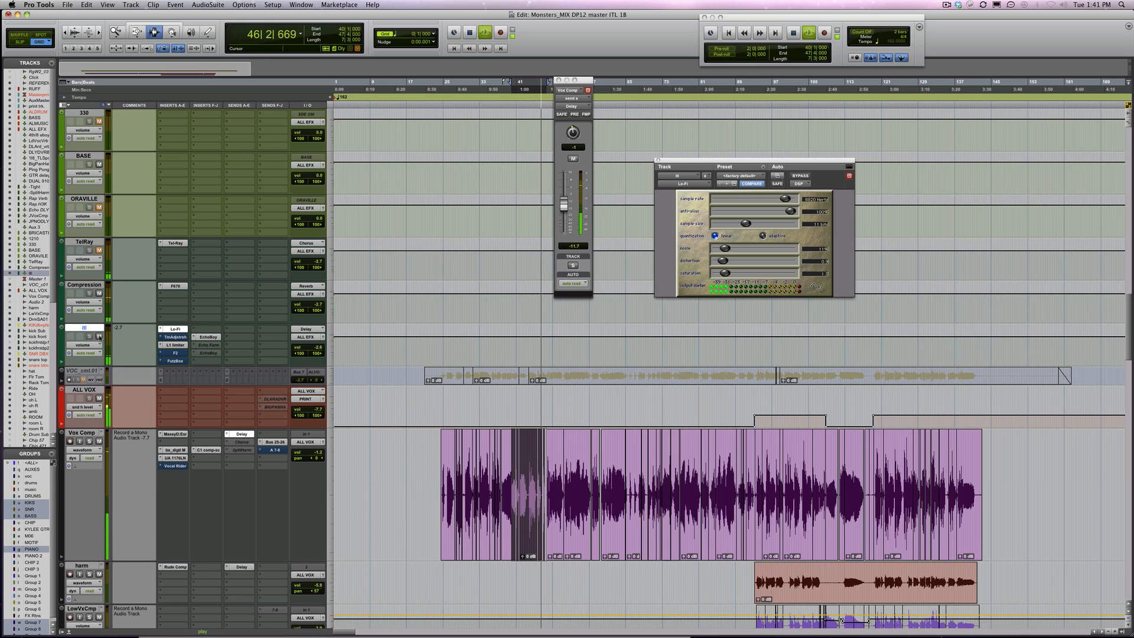
Step: Replay the full mix to check how the Lo-Fi delay sits around the lead vocal
key(space)
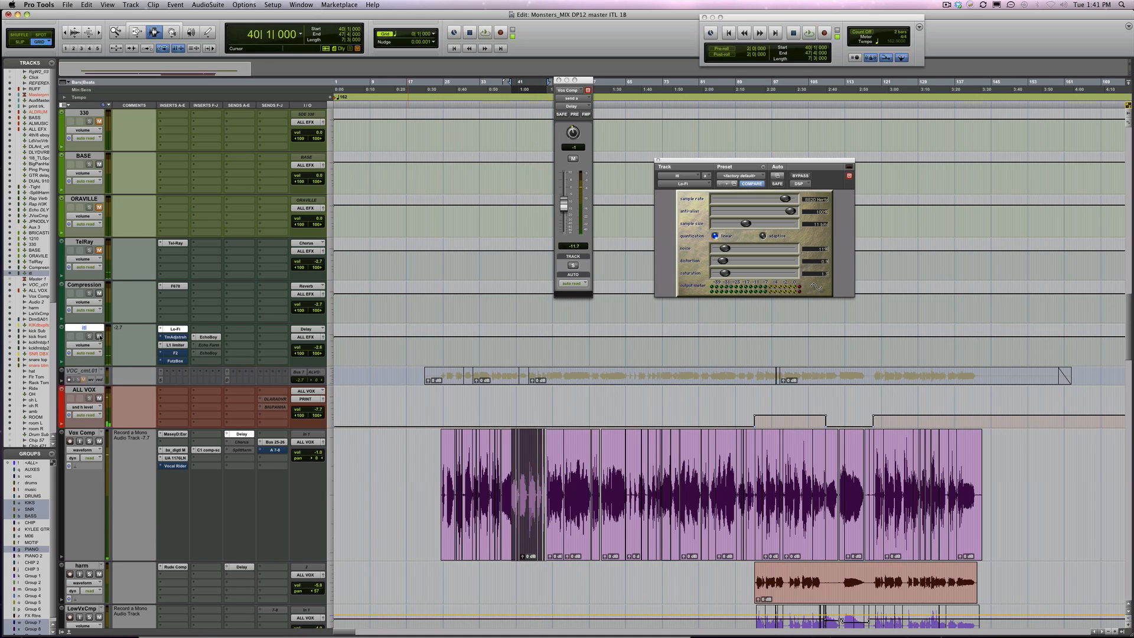
key(space)
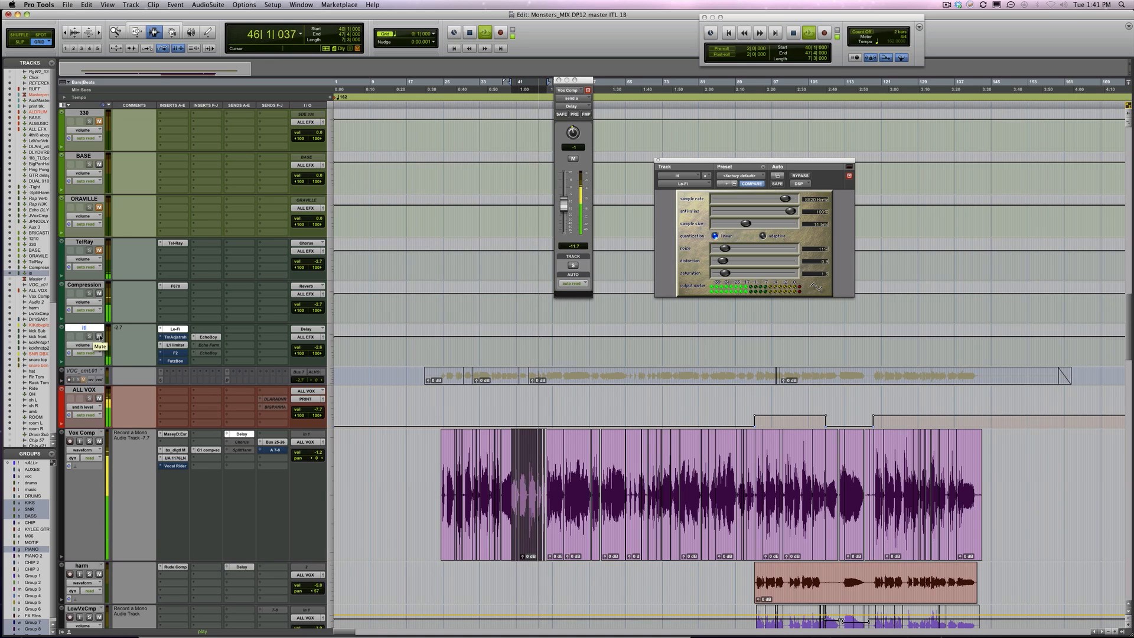
key(space)
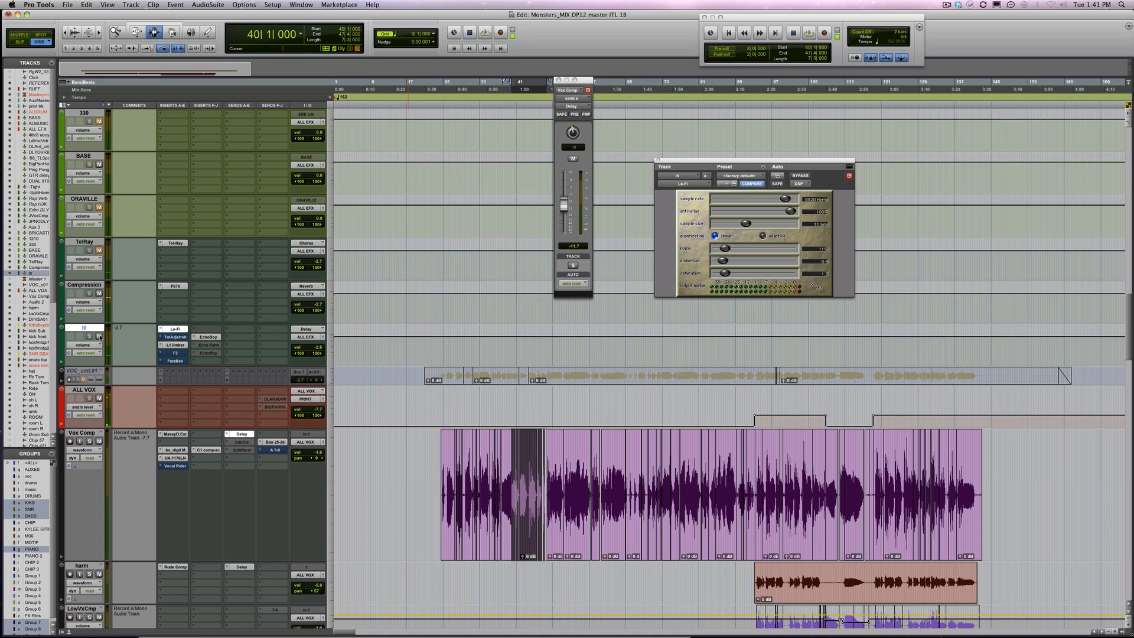
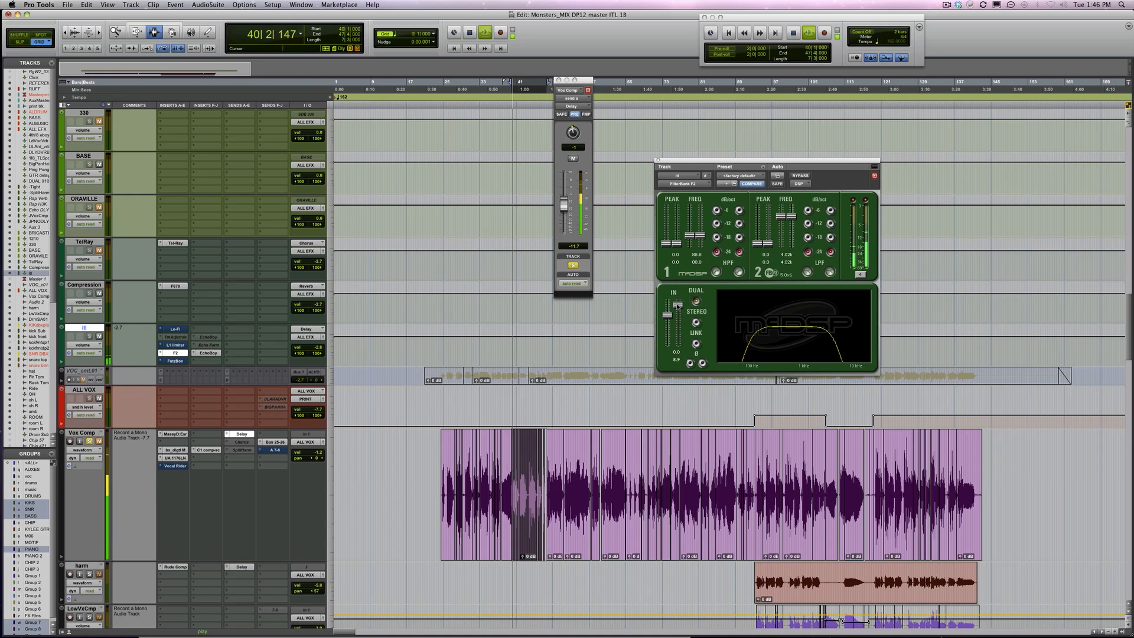
Step: Audition the F2-filtered echo and open the active EchoBoy insert on the delay return
key(space)
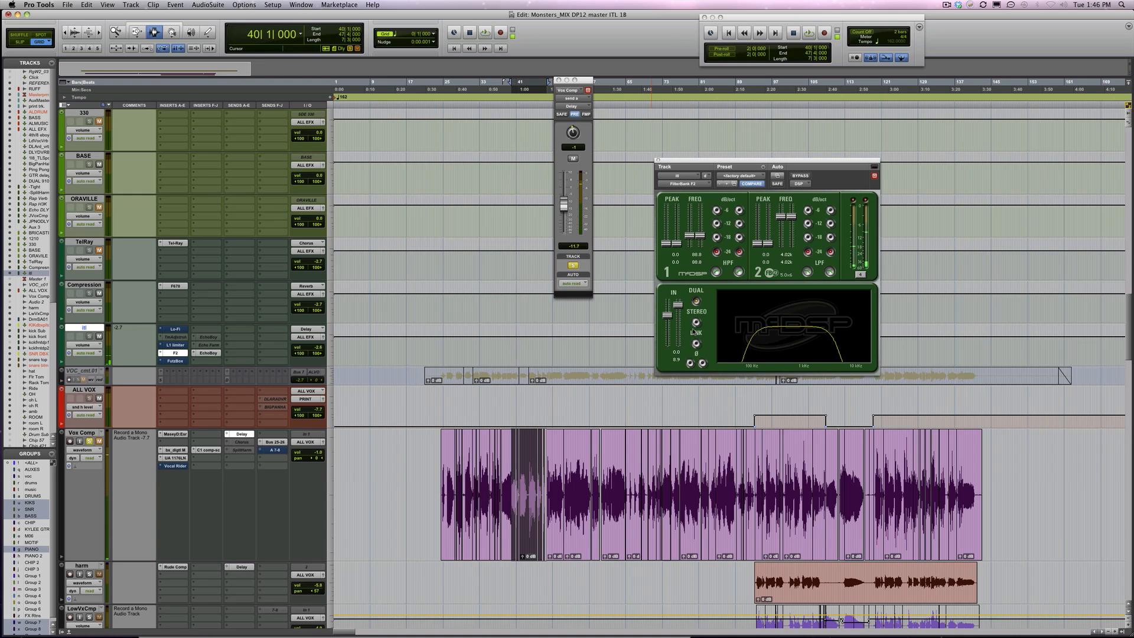
key(space)
click(209, 353)
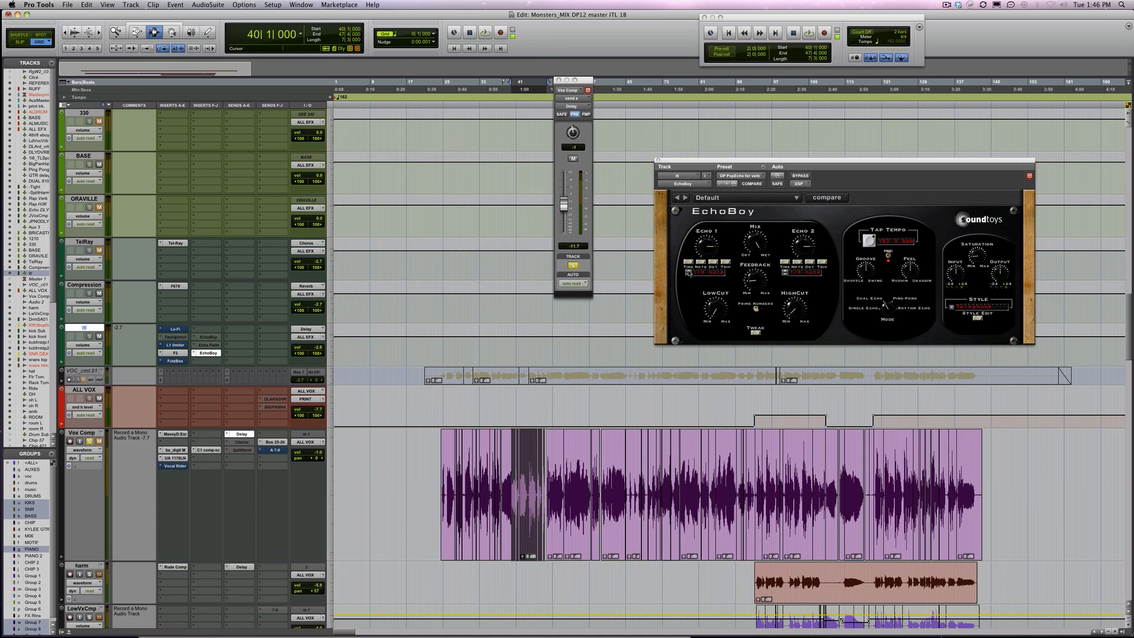
Step: Change Echo 1's timing in EchoBoy and audition the delay with Vox Comp's send set pre-fader and post-fader
click(689, 276)
click(688, 273)
key(space)
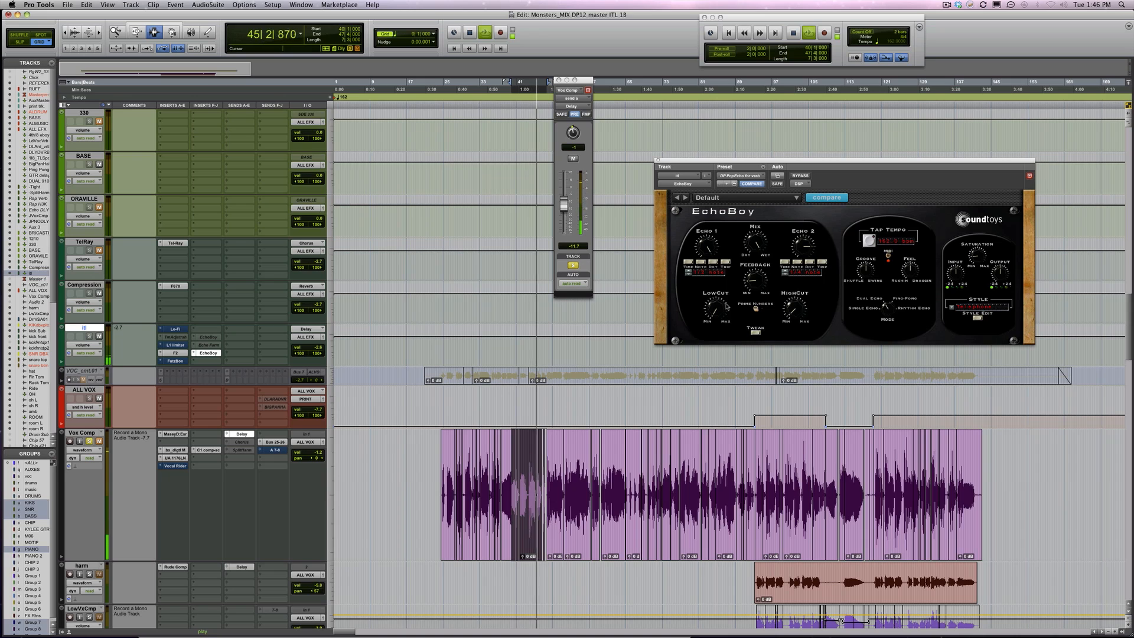
key(space)
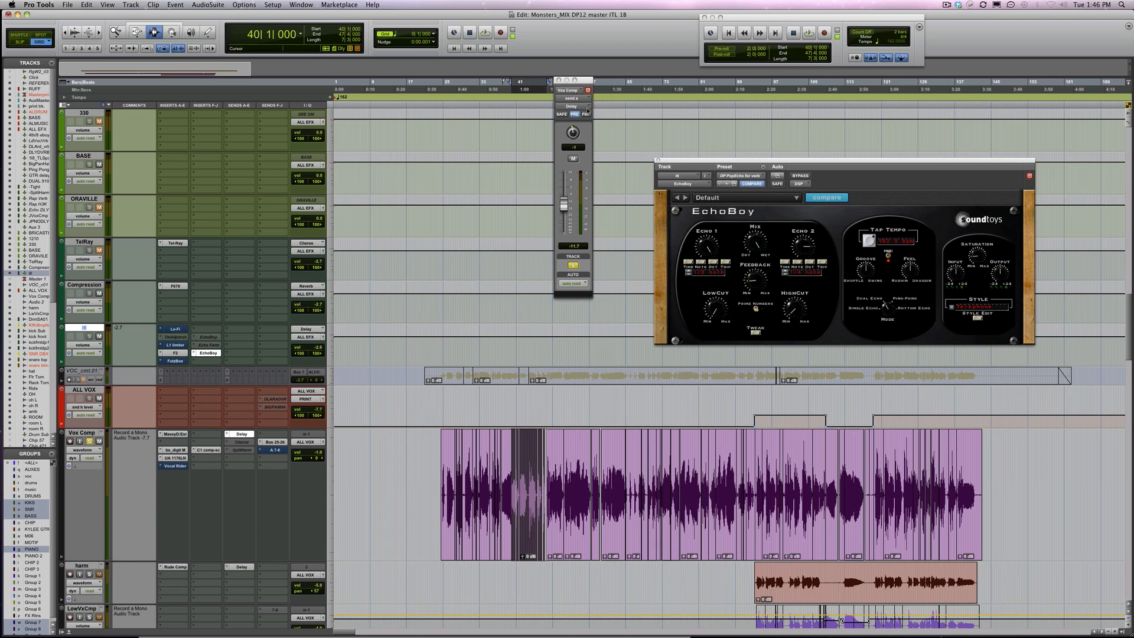
key(space)
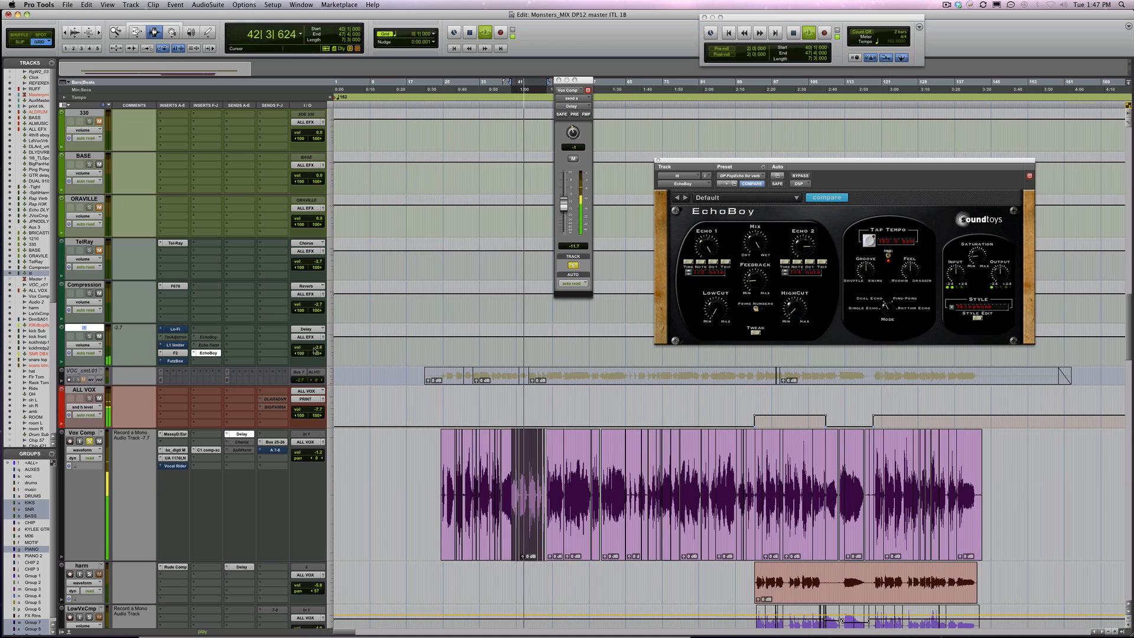
key(space)
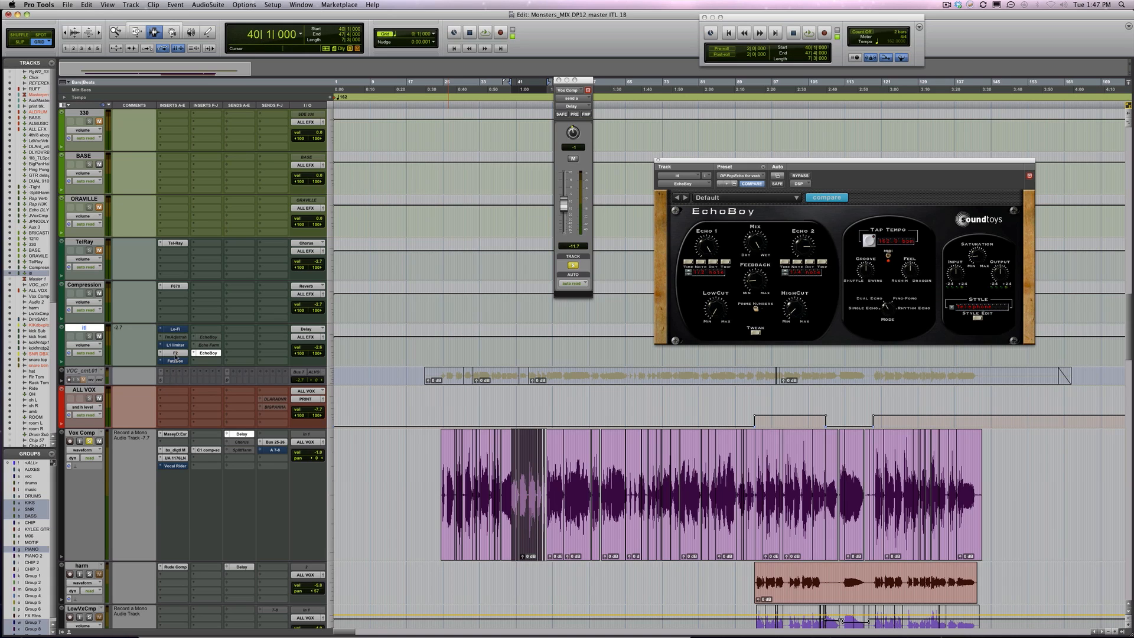
Step: Lower the input level of the delay return's F2 filter to -1.0 dB while auditioning the echo
click(177, 353)
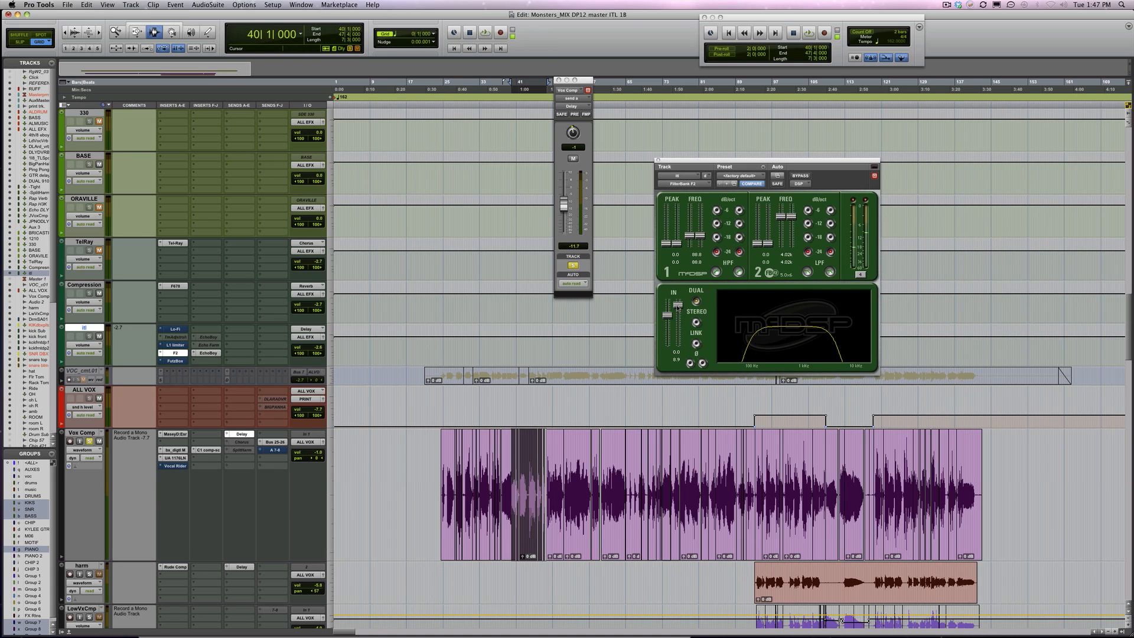
key(space)
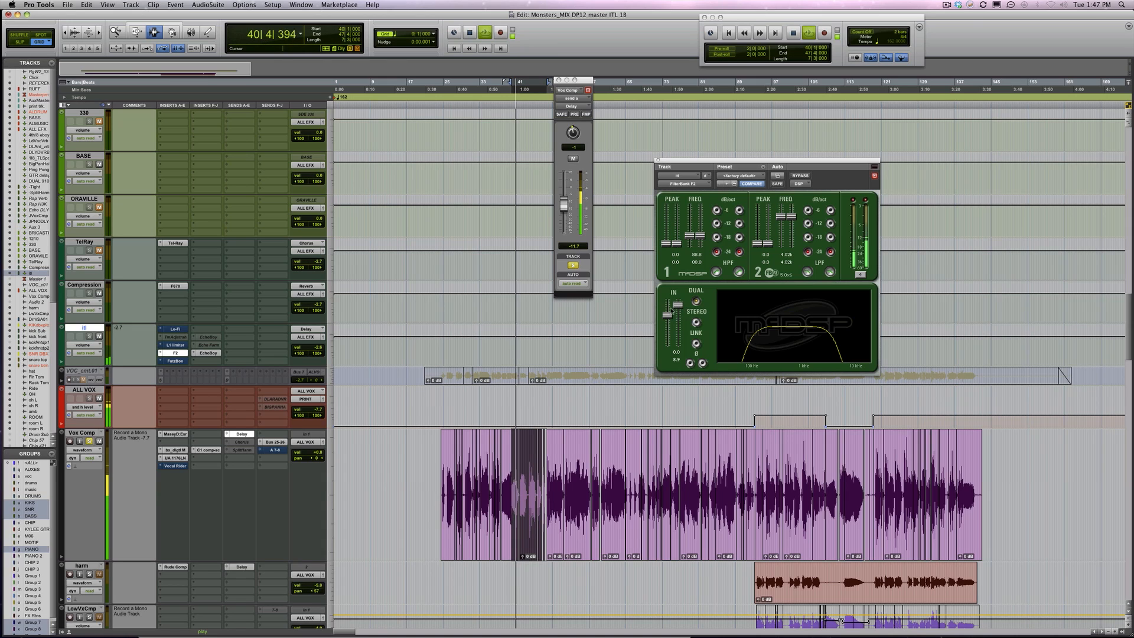
drag(668, 315, 669, 318)
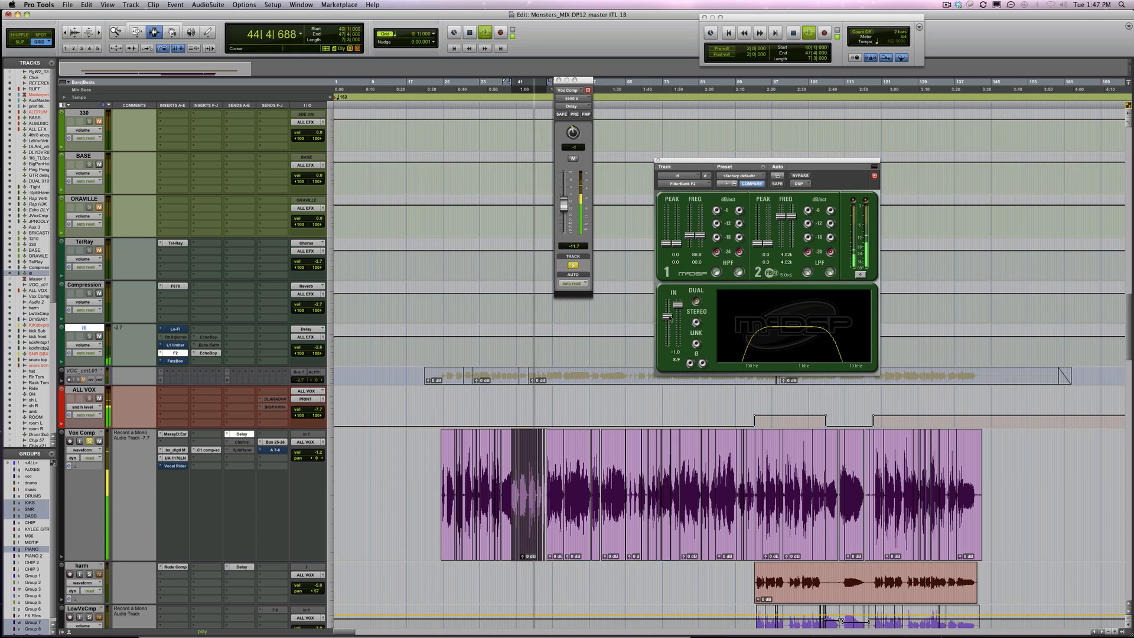
key(space)
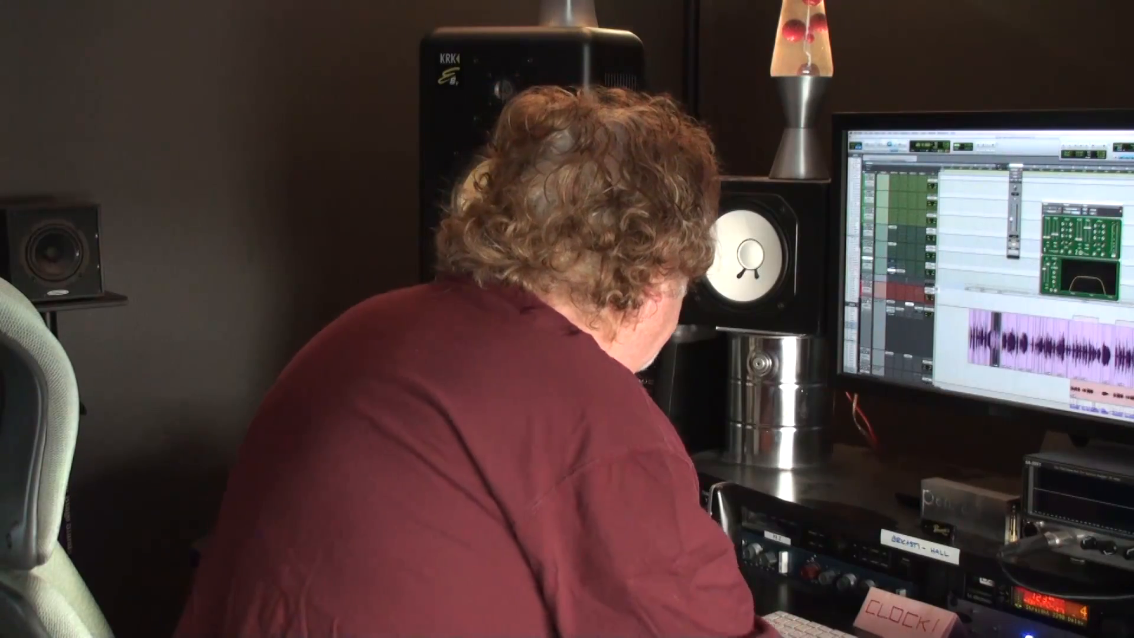
Step: Activate the bypassed FutzBox insert on the delay return and raise the return's volume to -2.1 dB during full-mix playback
click(175, 360)
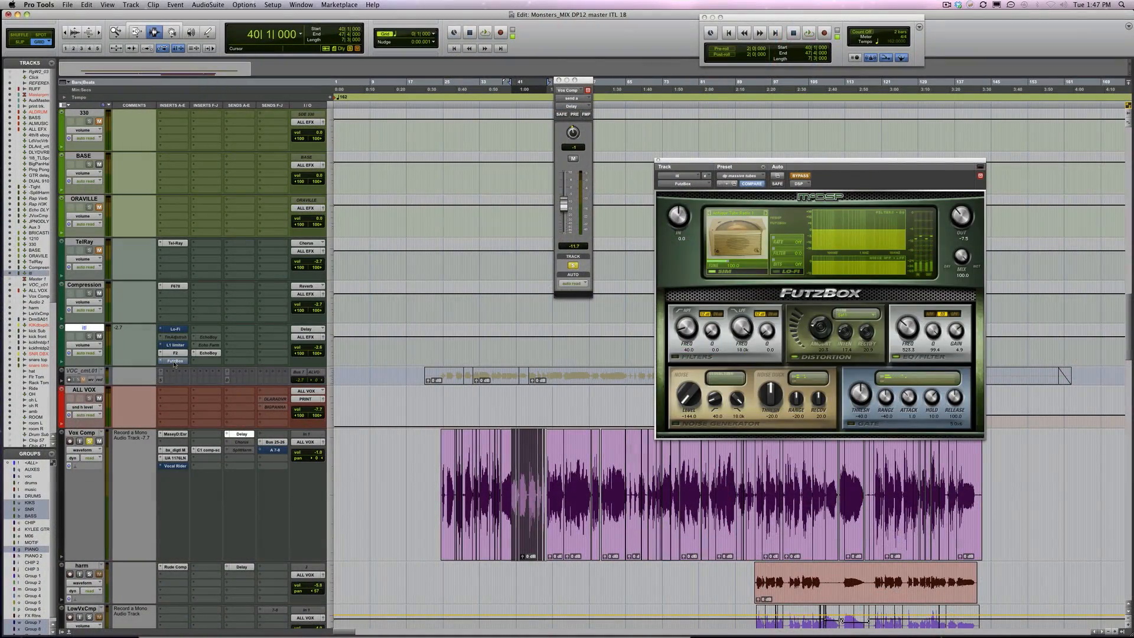
super+click(175, 363)
key(space)
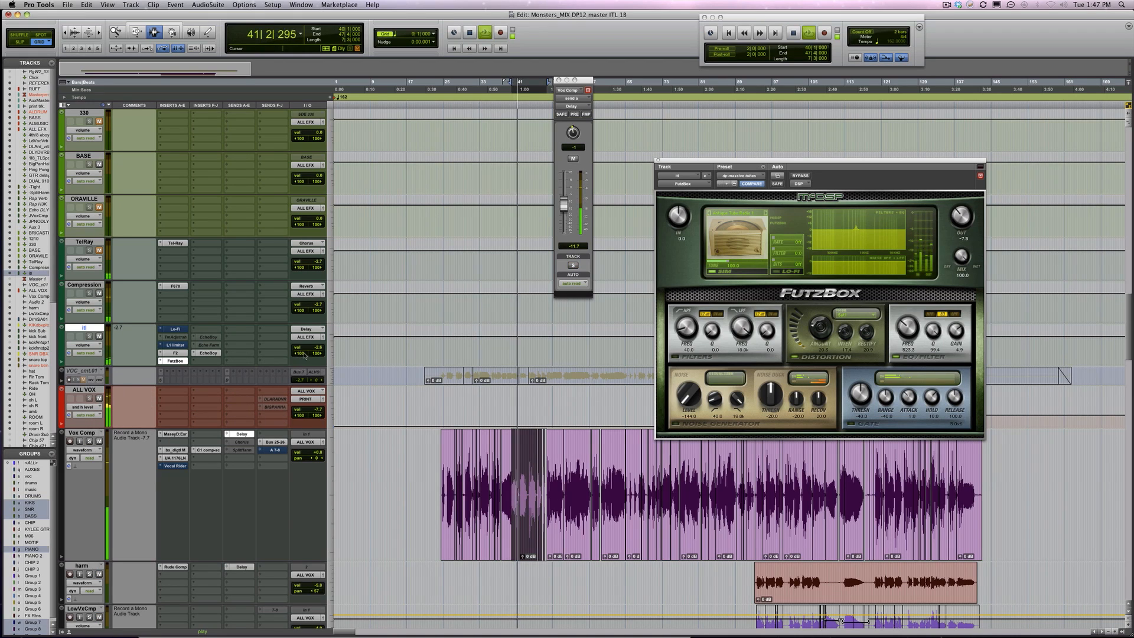
mouse_move(309, 351)
mouse_down()
mouse_move(309, 335)
mouse_move(309, 350)
mouse_up()
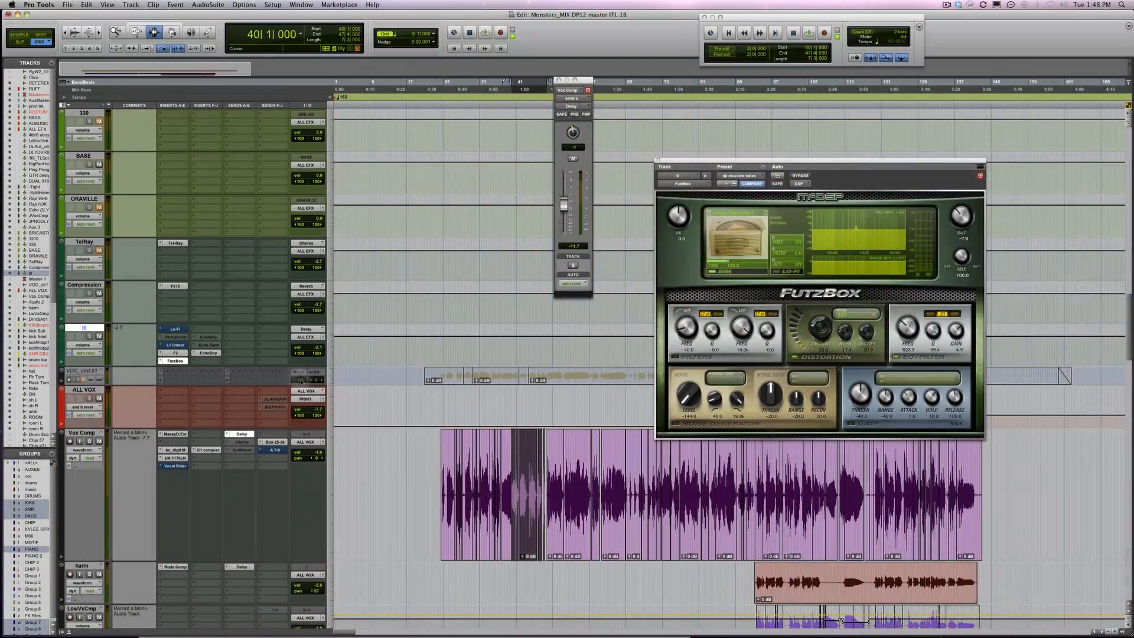
Step: Insert a stereo D-Verb reverb after EchoBoy on the delay return, using the multichannel DSP version
click(195, 362)
mouse_move(269, 375)
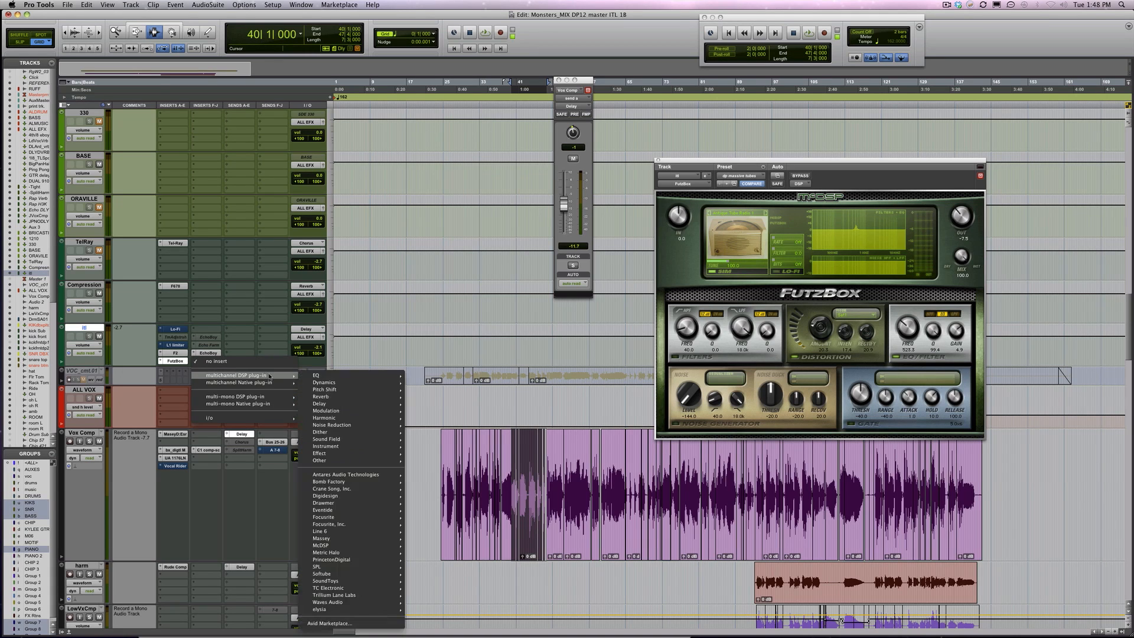
mouse_move(349, 385)
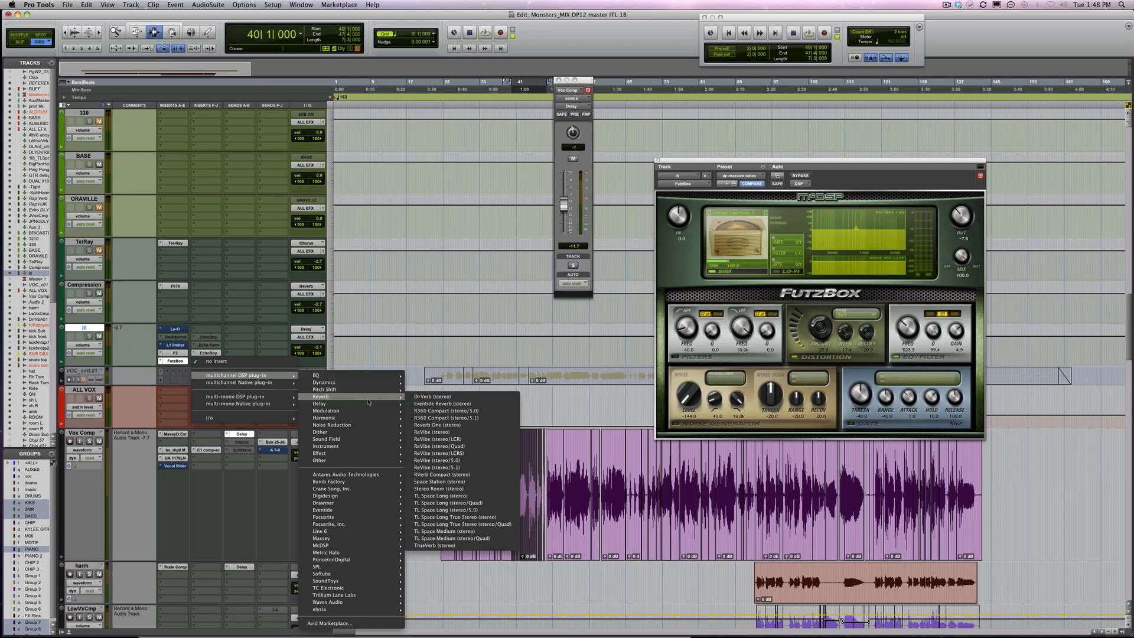
click(435, 397)
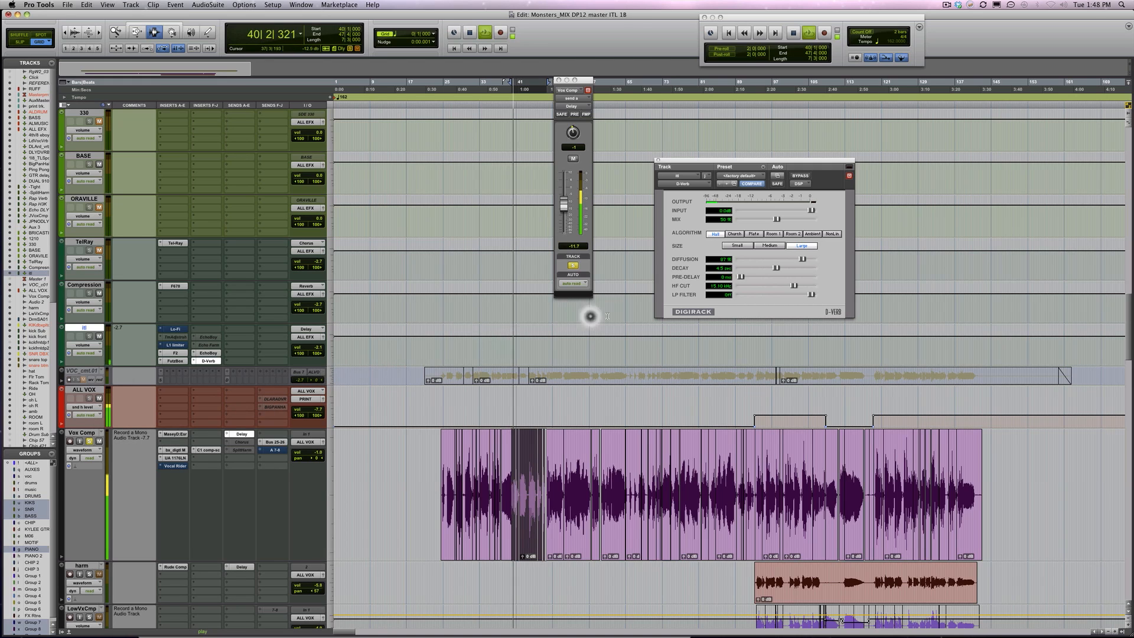
Step: Shorten D-Verb's decay to 2.5 sec while auditioning the vocal, and raise the delay return's volume
key(space)
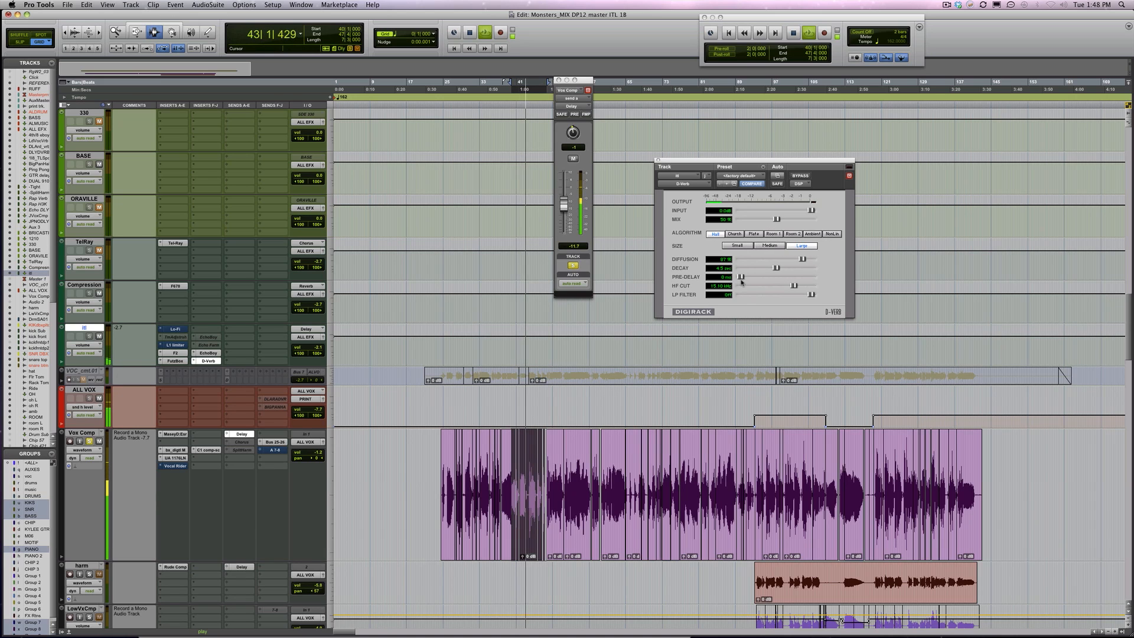
drag(777, 270, 771, 272)
key(space)
drag(316, 351, 314, 349)
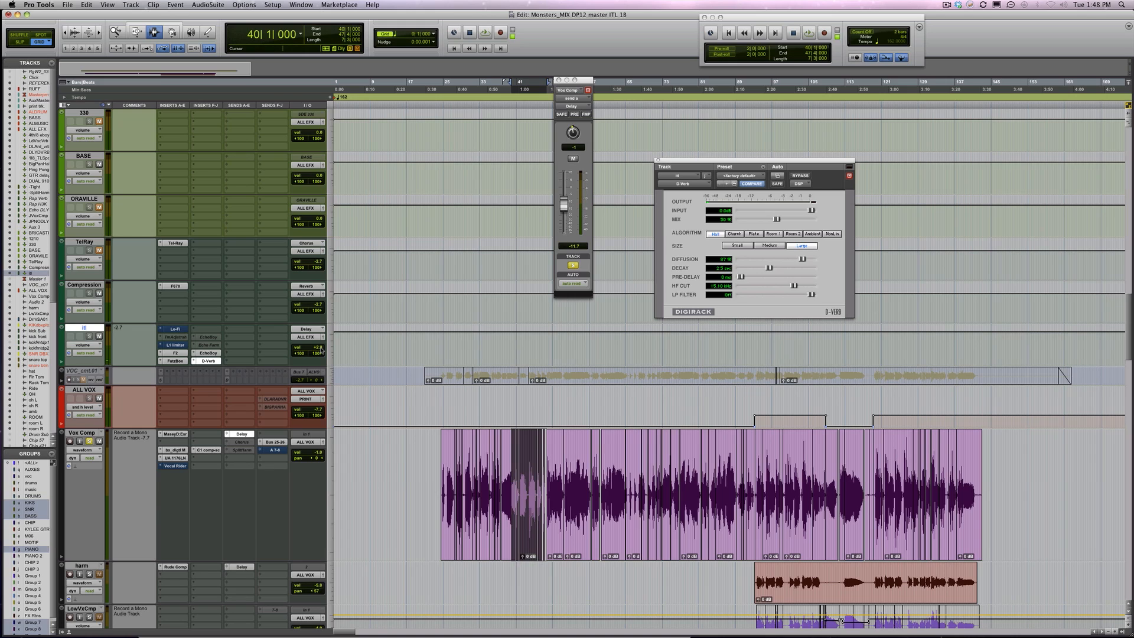
Step: Compare the soloed vocal's delay with D-Verb active and bypassed, leaving the reverb active
key(space)
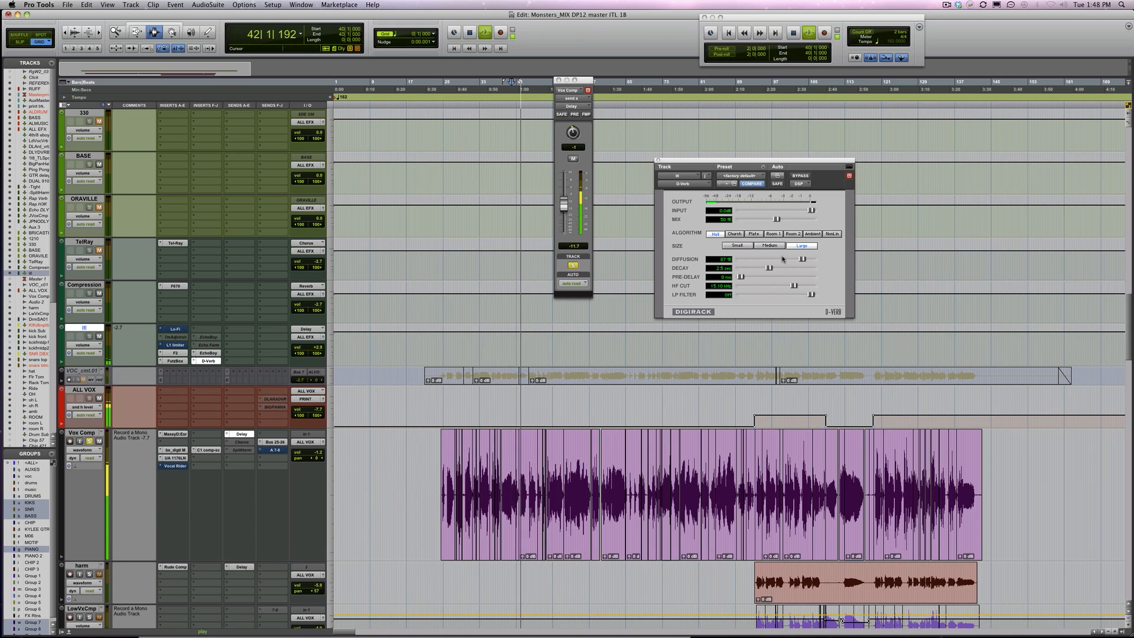
key(space)
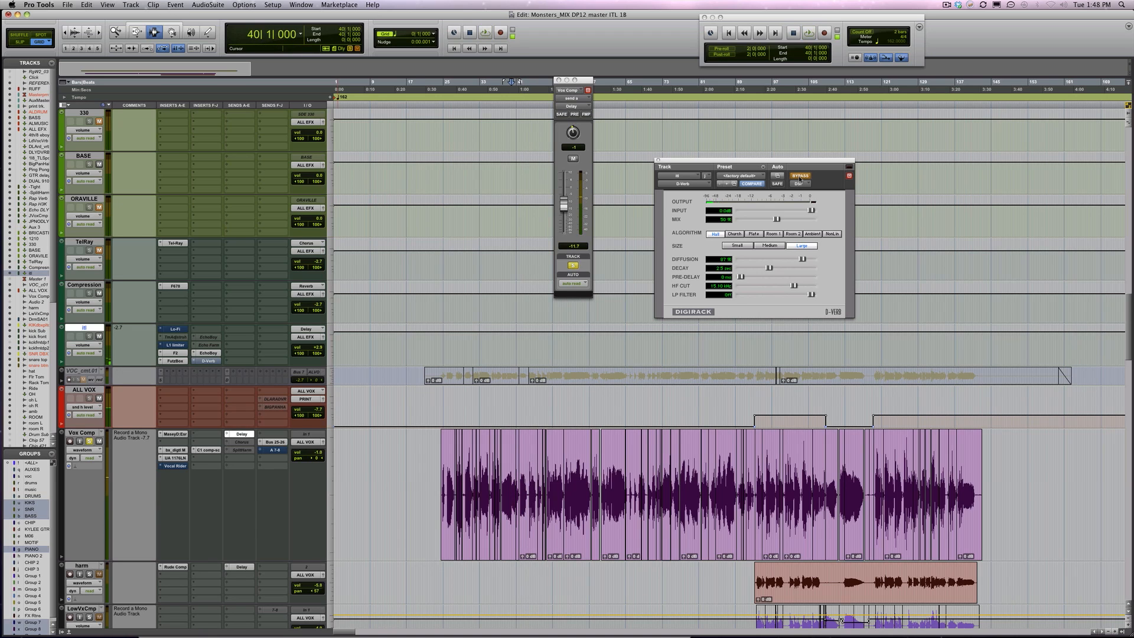
key(space)
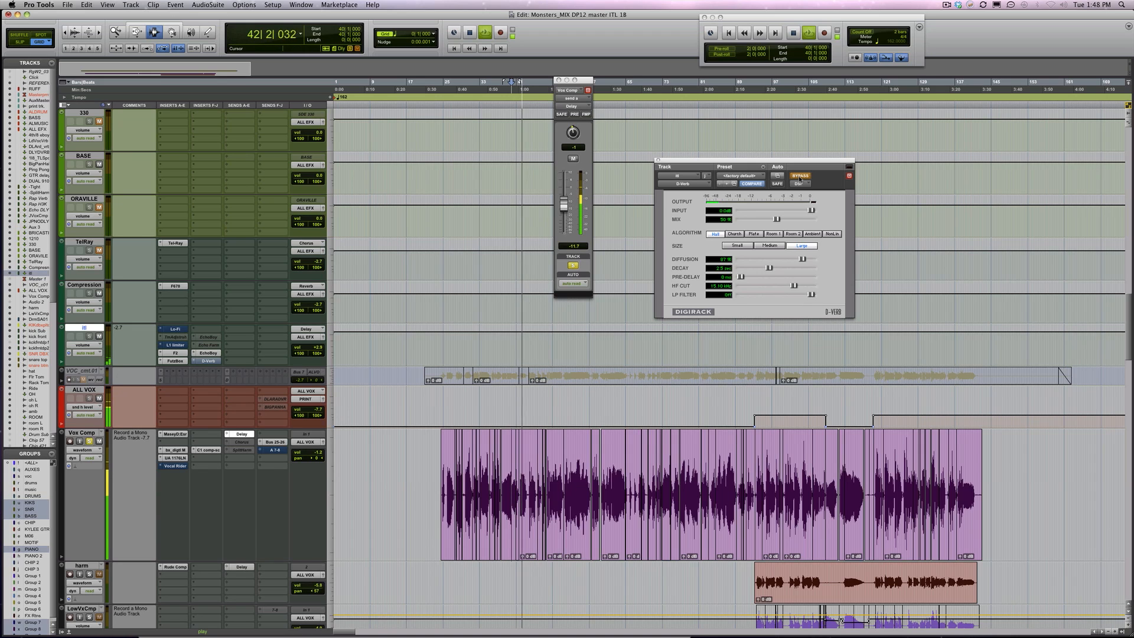
key(space)
click(799, 178)
Step: Raise the delay return's volume to +7.0 dB and check the reverberant delay in the full mix with Vox Comp unsoloed
key(space)
drag(310, 352, 311, 345)
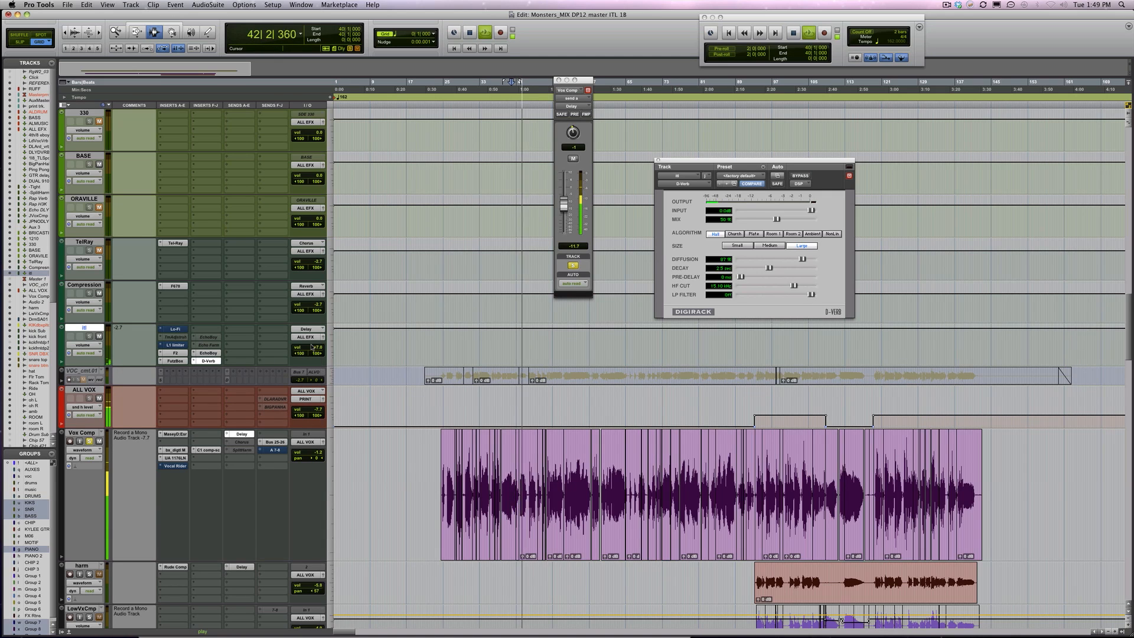
key(space)
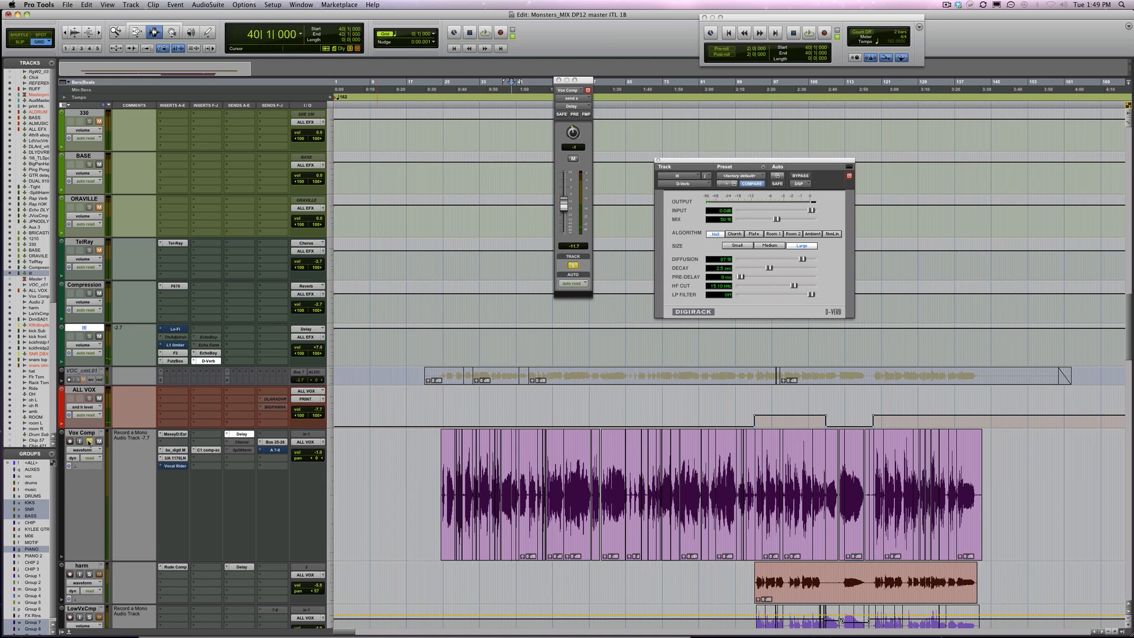
key(space)
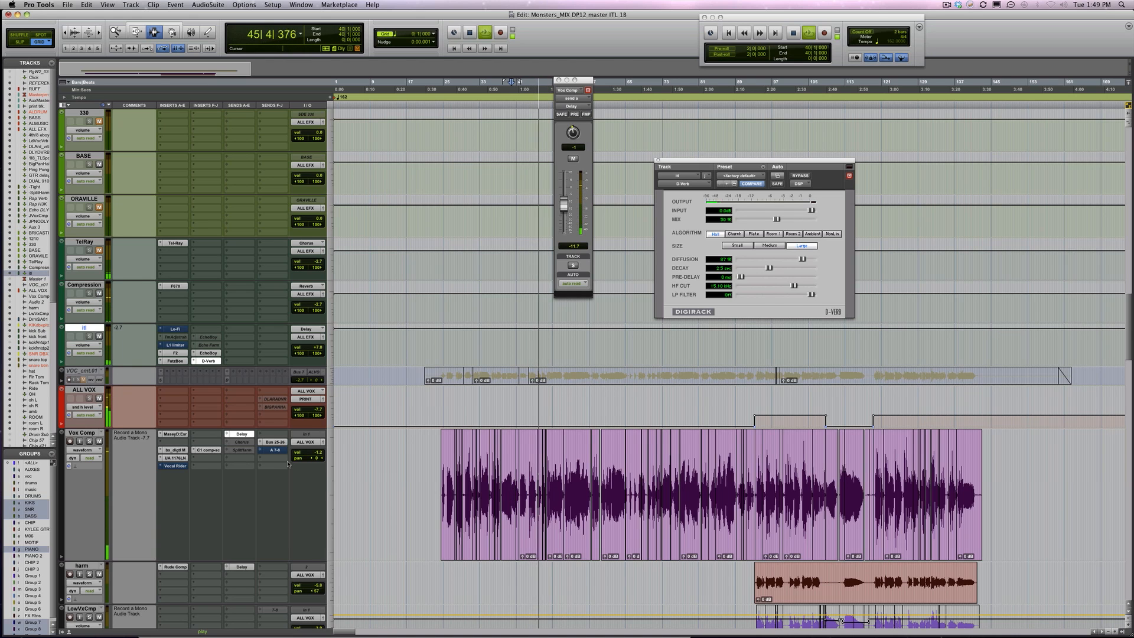
key(space)
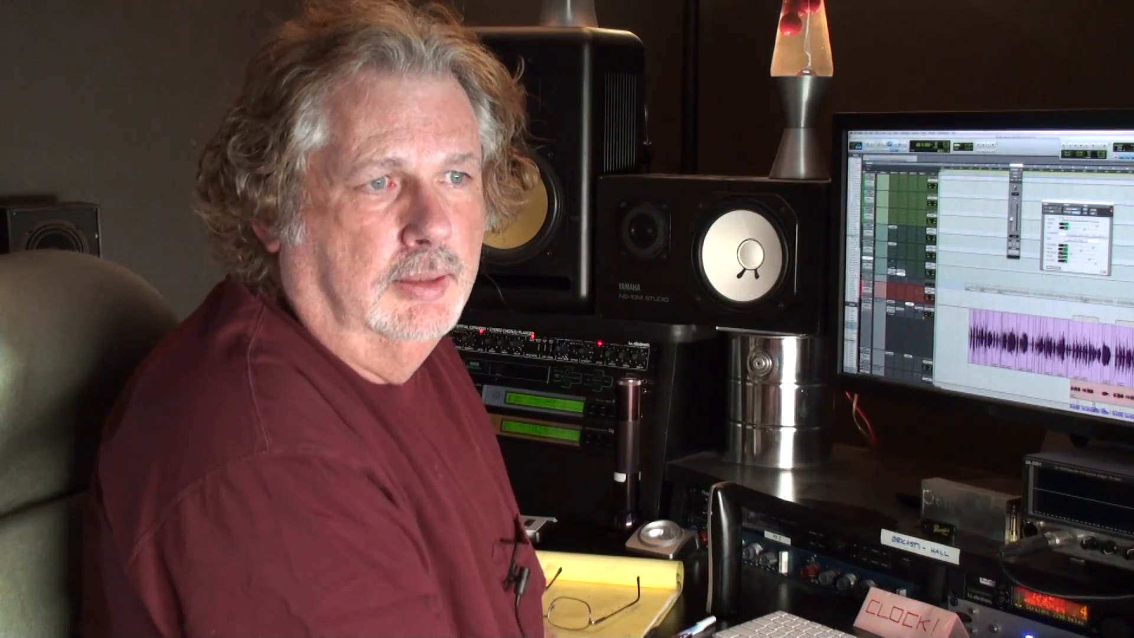